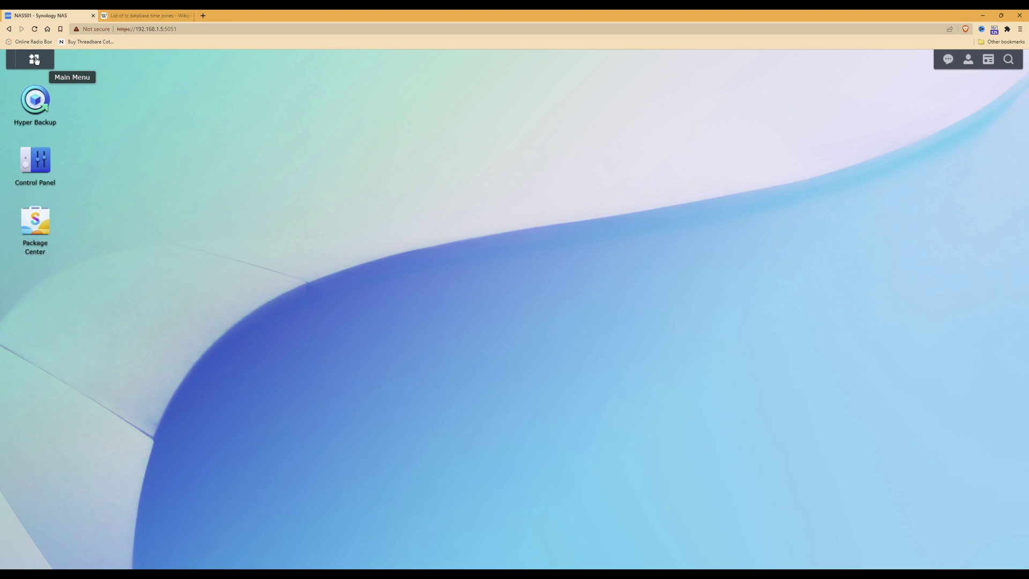
# Open Package Center from the main menu and search for 'Virtual Machine'.
pyautogui.click(36, 61)
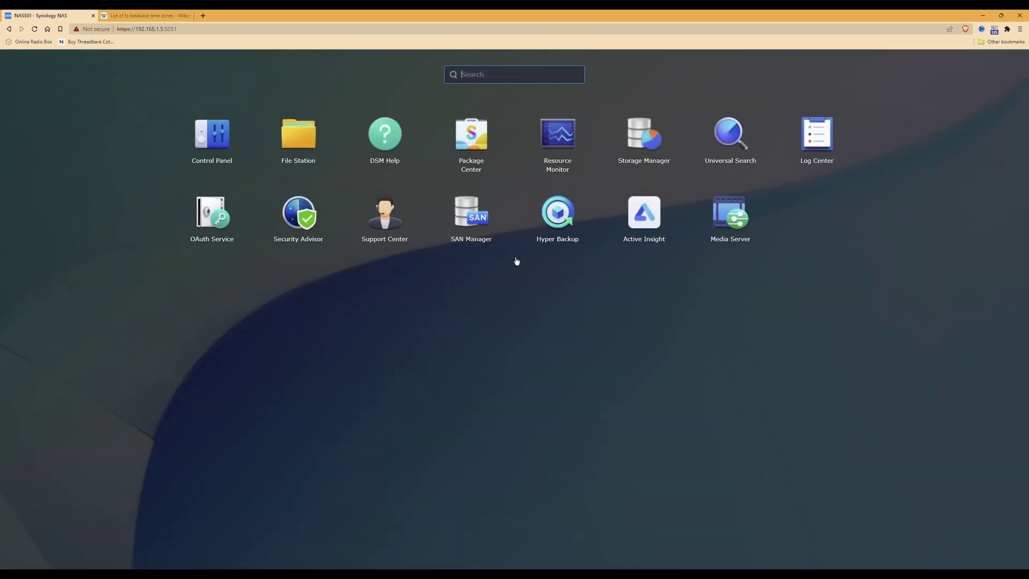
pyautogui.click(475, 135)
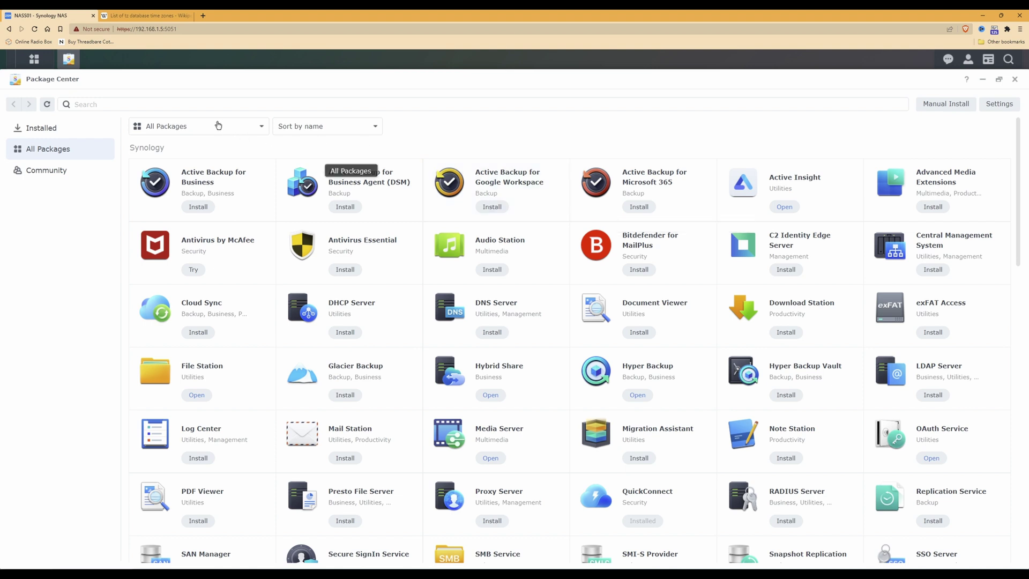
pyautogui.click(194, 104)
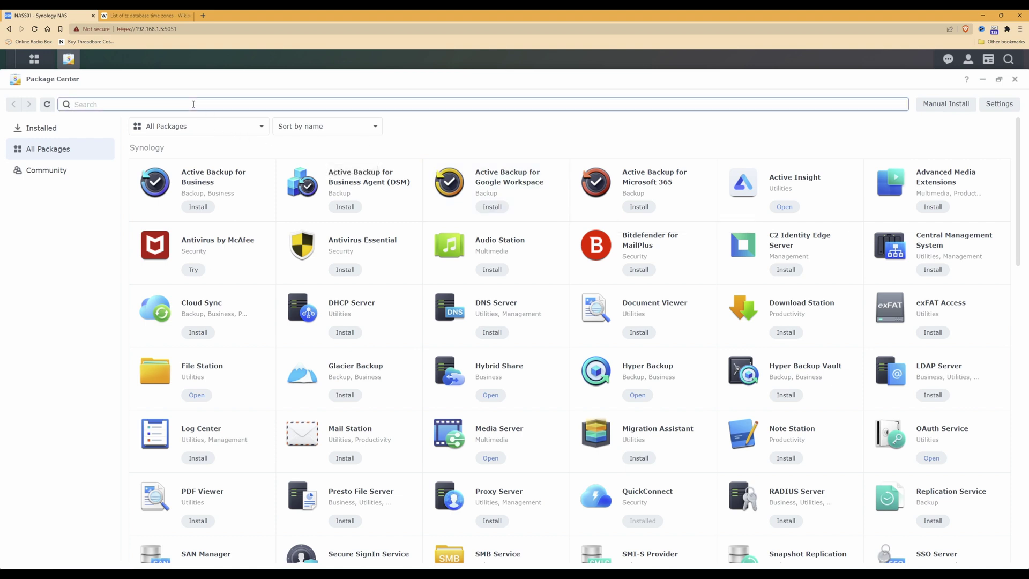
pyautogui.write('Virtual Machine')
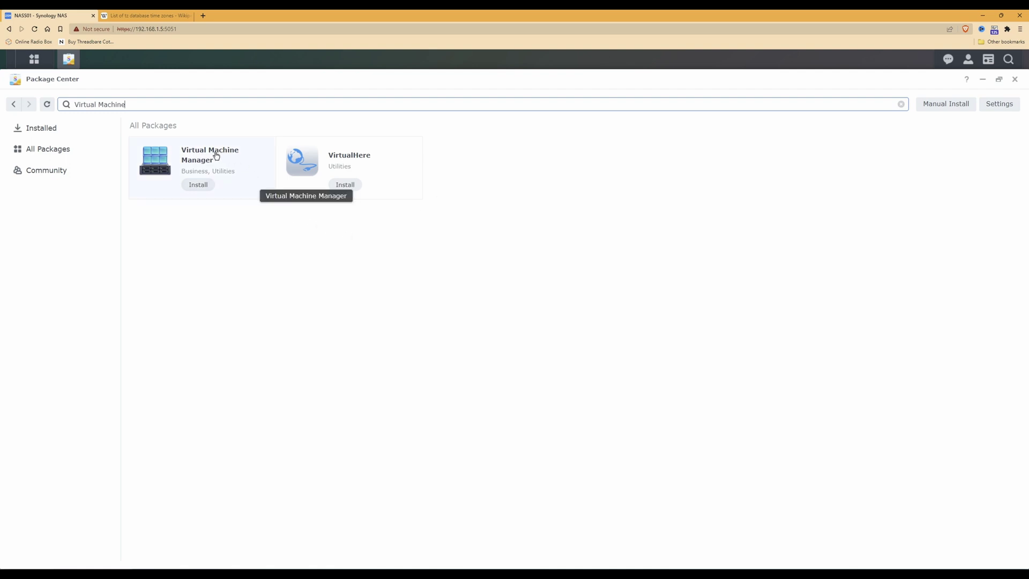
# Install Virtual Machine Manager and agree to also install Replication Service.
pyautogui.click(199, 185)
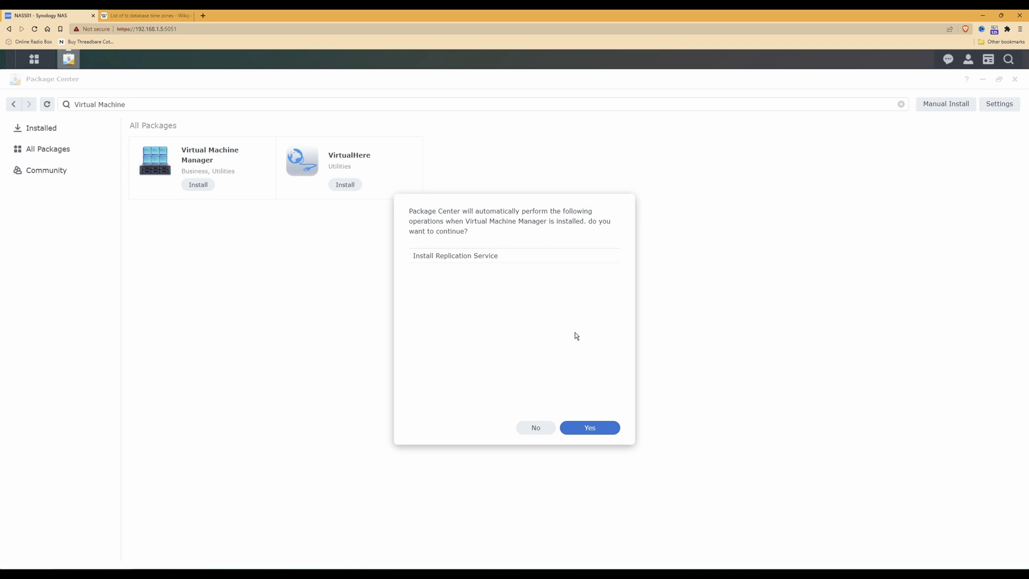
pyautogui.click(596, 429)
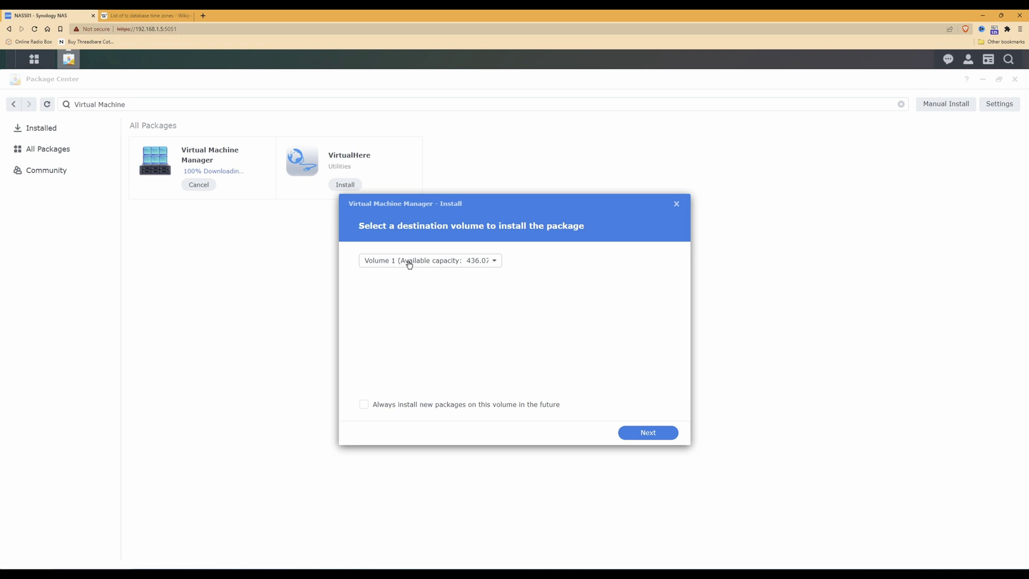
# Keep Volume 1 as the install destination and confirm the settings to finish installing.
pyautogui.click(649, 435)
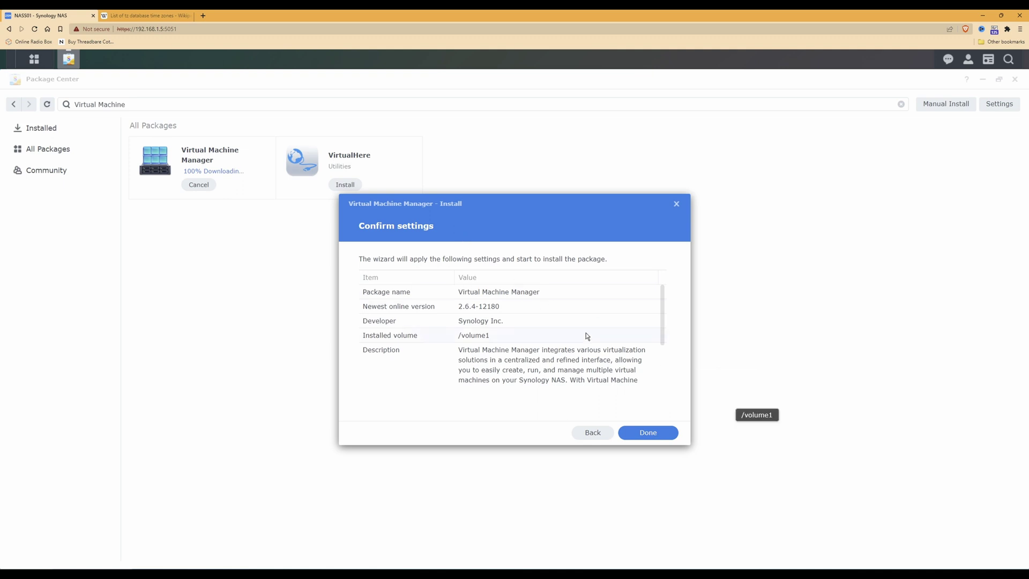
pyautogui.click(654, 435)
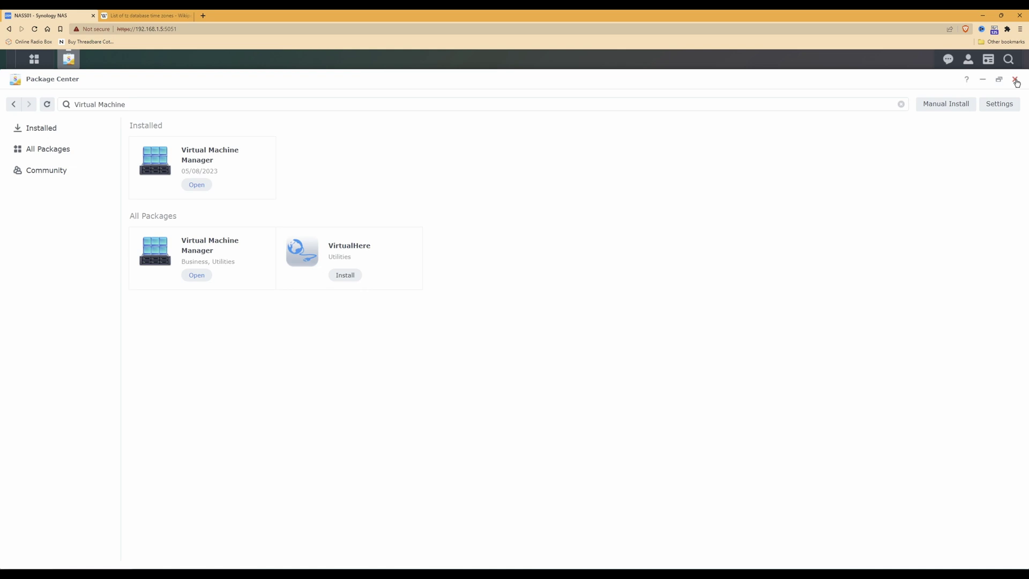
# Close Package Center, then add Virtual Machine Manager to the desktop from the main menu.
pyautogui.click(1015, 81)
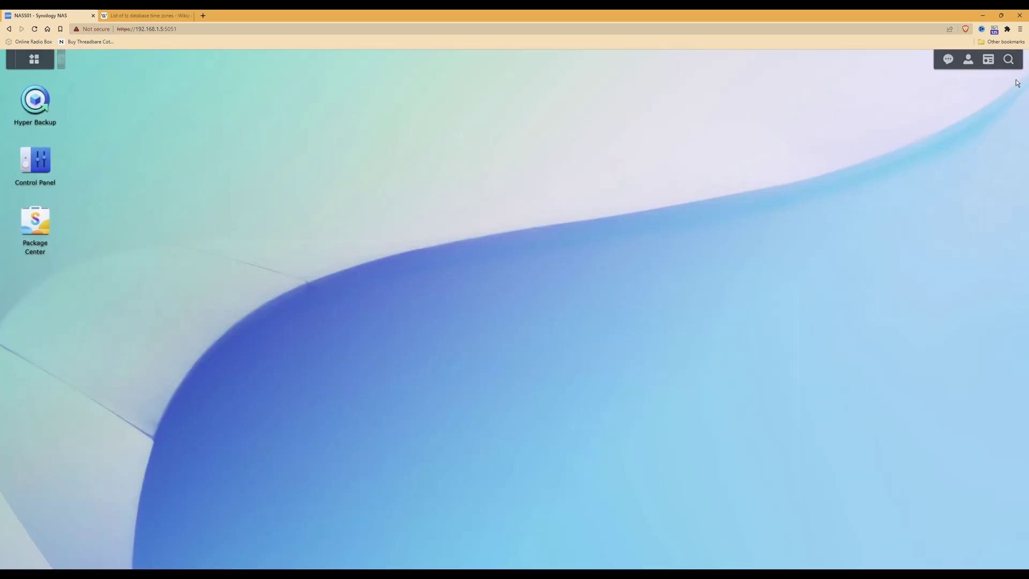
pyautogui.click(34, 60)
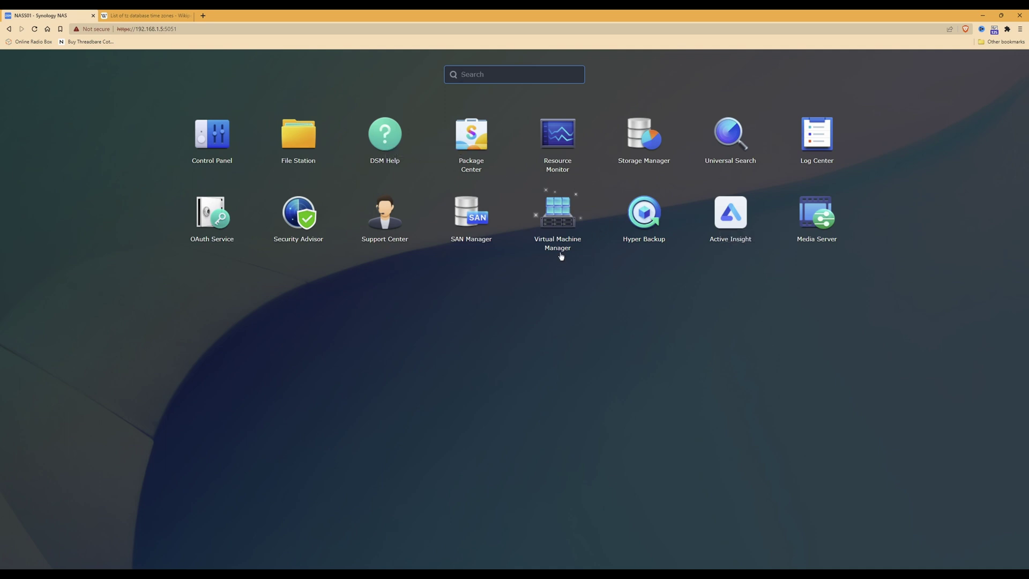
pyautogui.rightClick(559, 212)
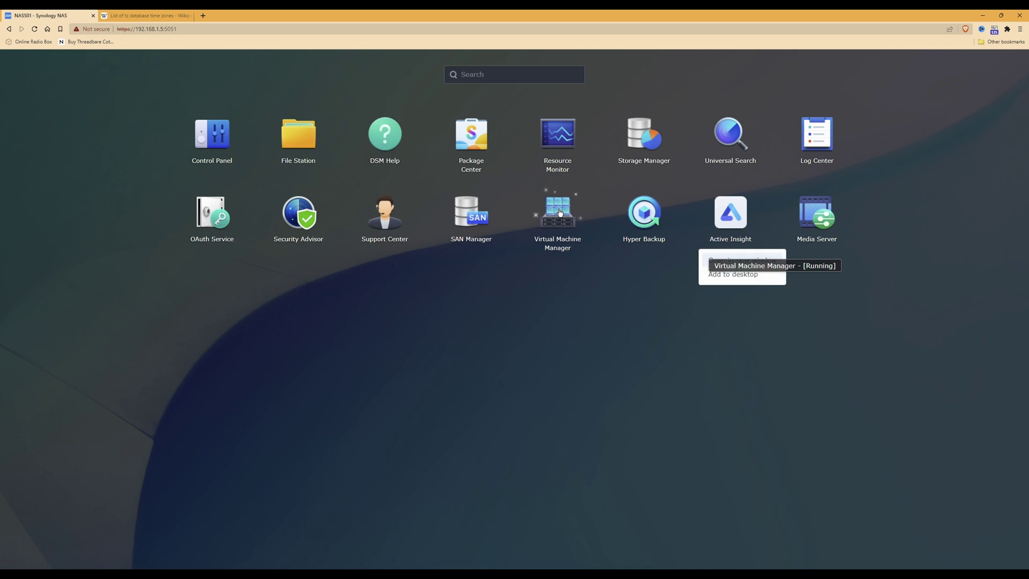
pyautogui.click(735, 274)
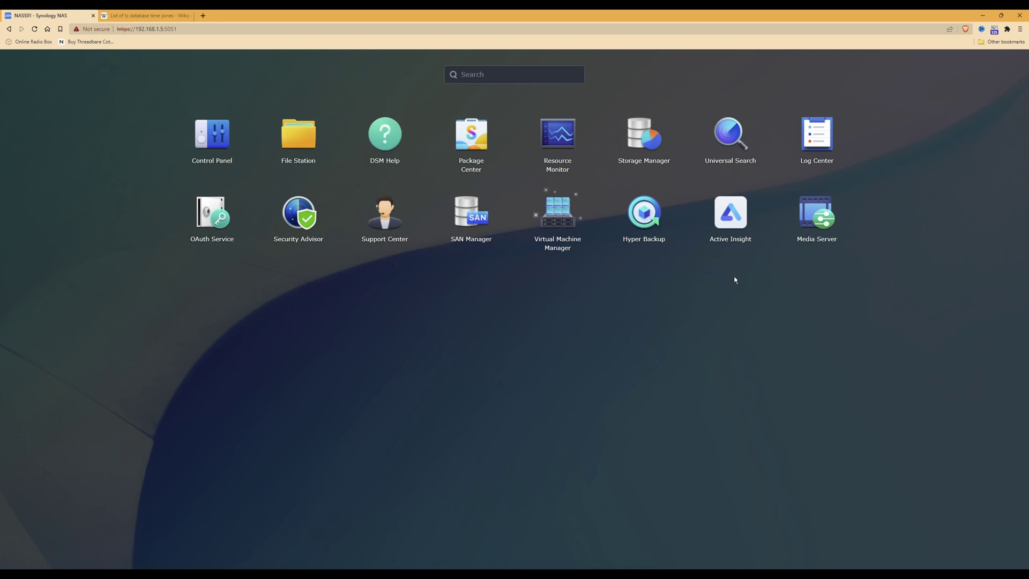
# Run the setup wizard past the host settings check, selecting Volume 1 for VM storage.
pyautogui.click(570, 337)
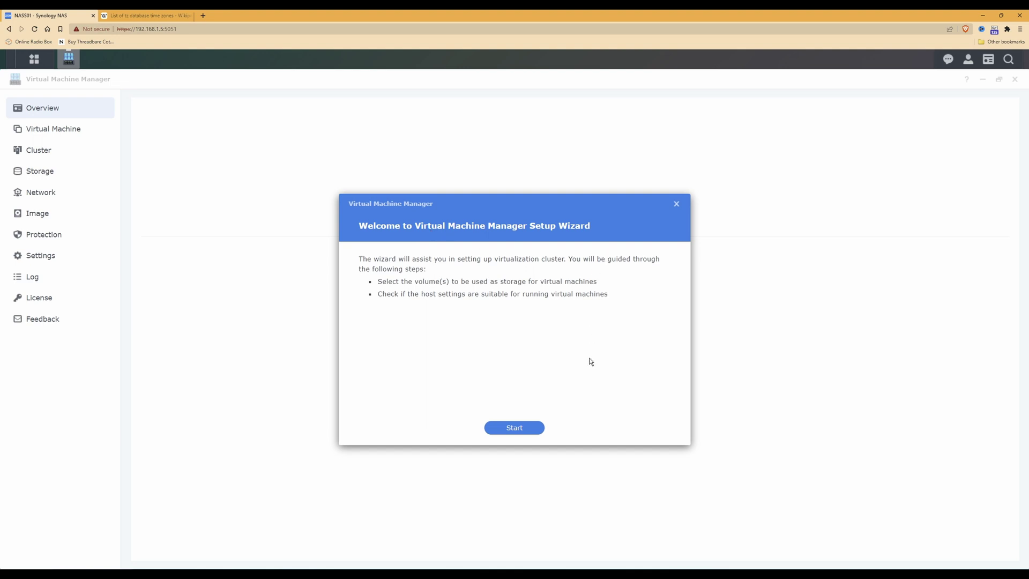
pyautogui.click(520, 428)
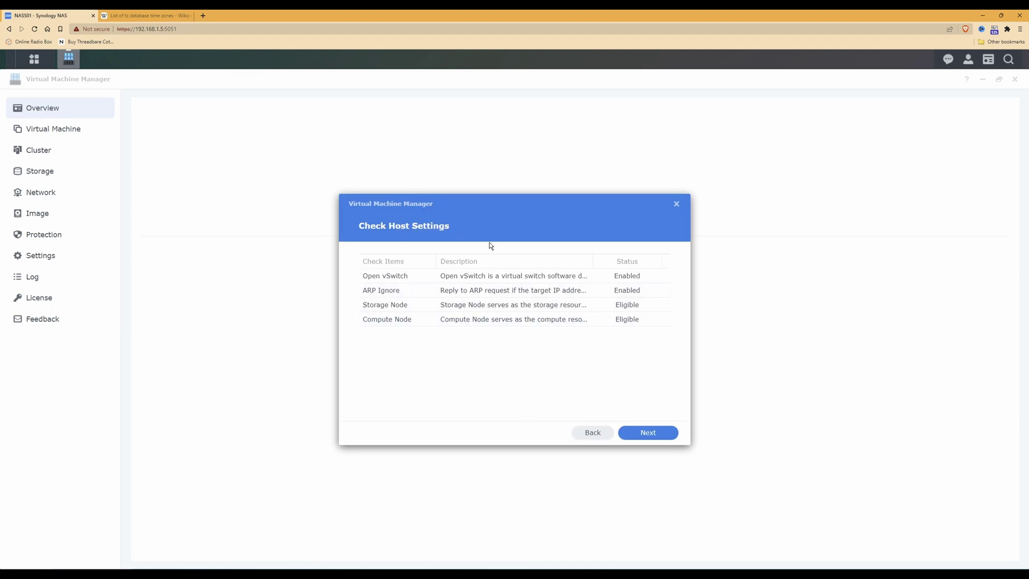
pyautogui.click(649, 436)
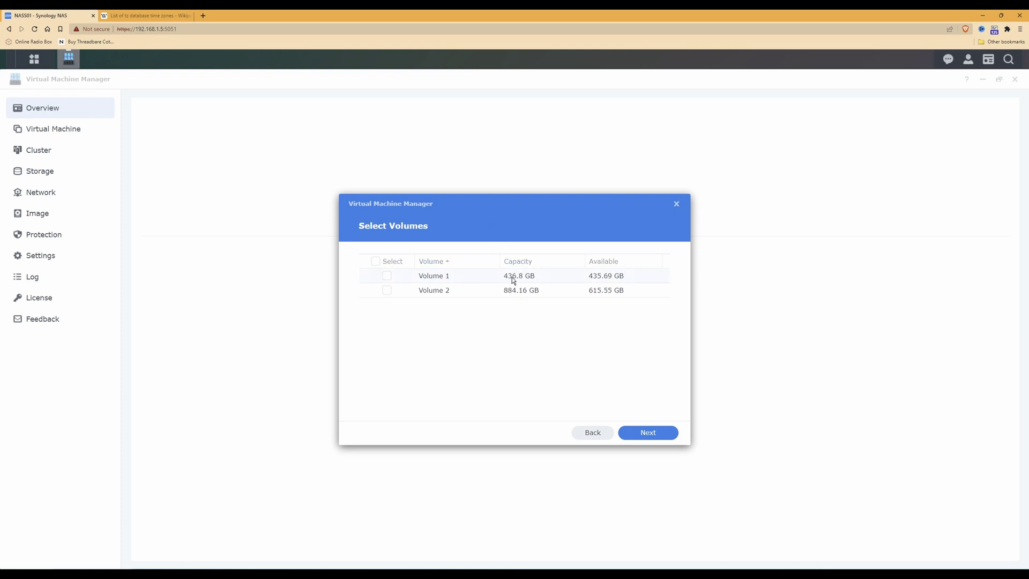
pyautogui.click(387, 276)
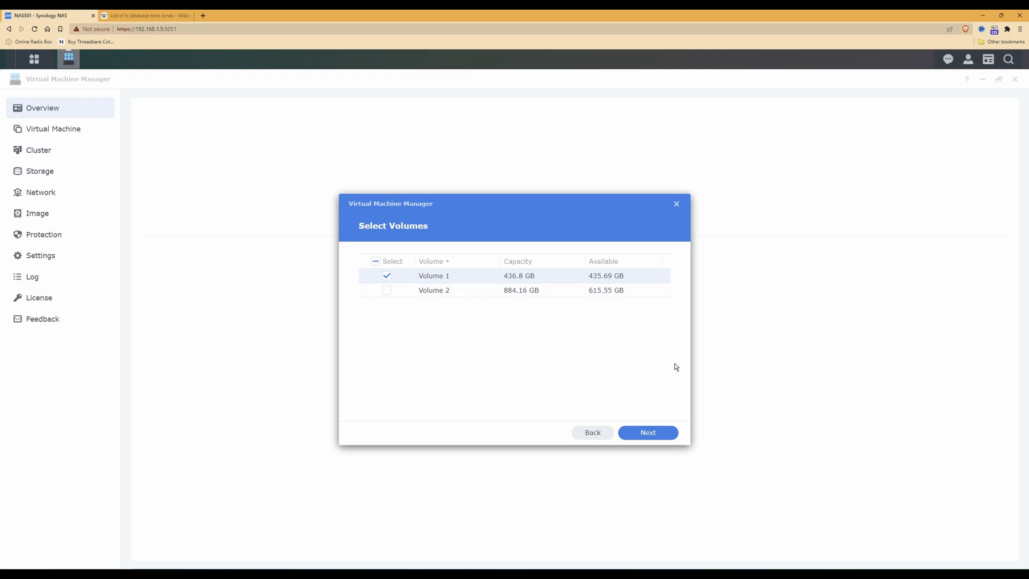
pyautogui.click(652, 437)
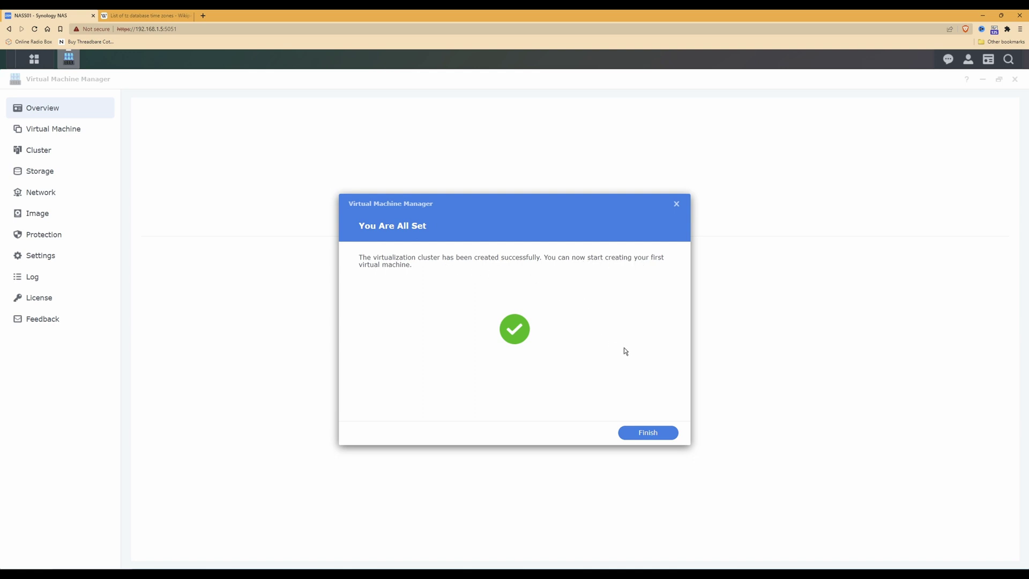
# Finish the wizard and open the Virtual Machine section to see host NASS01.
pyautogui.click(654, 434)
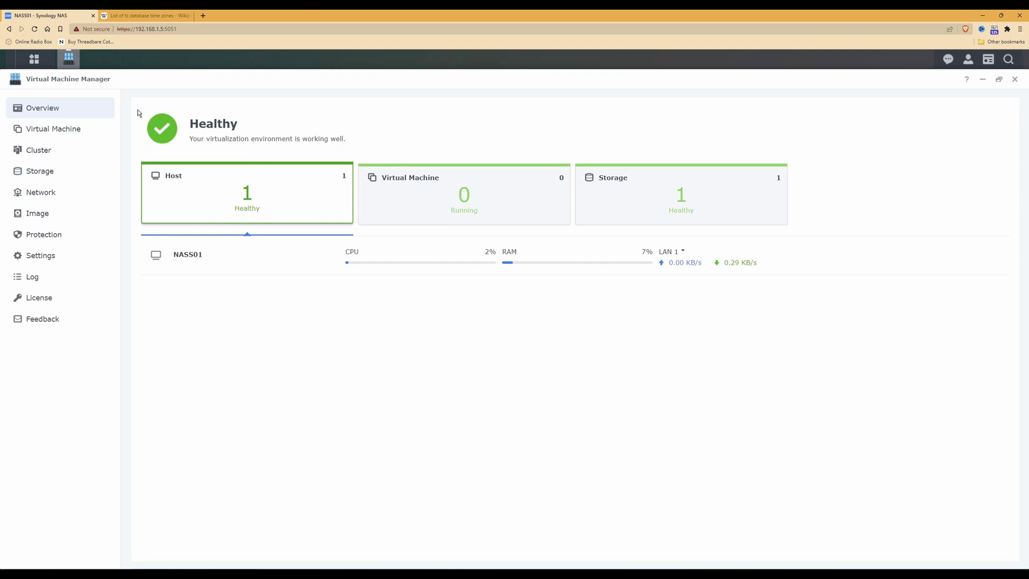
pyautogui.click(42, 133)
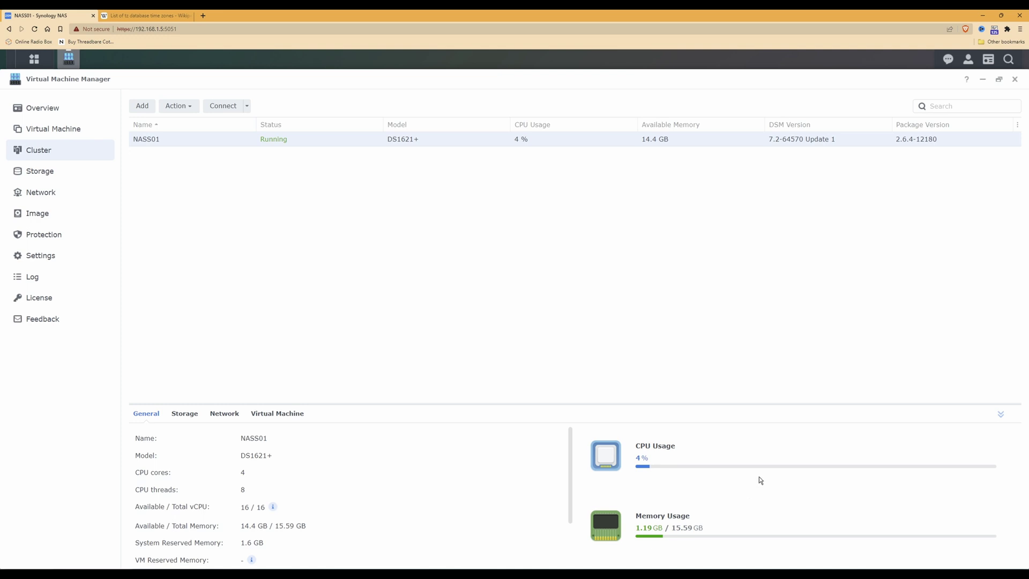
# Browse the Storage, Network, Image and Protection pages of Virtual Machine Manager.
pyautogui.click(47, 177)
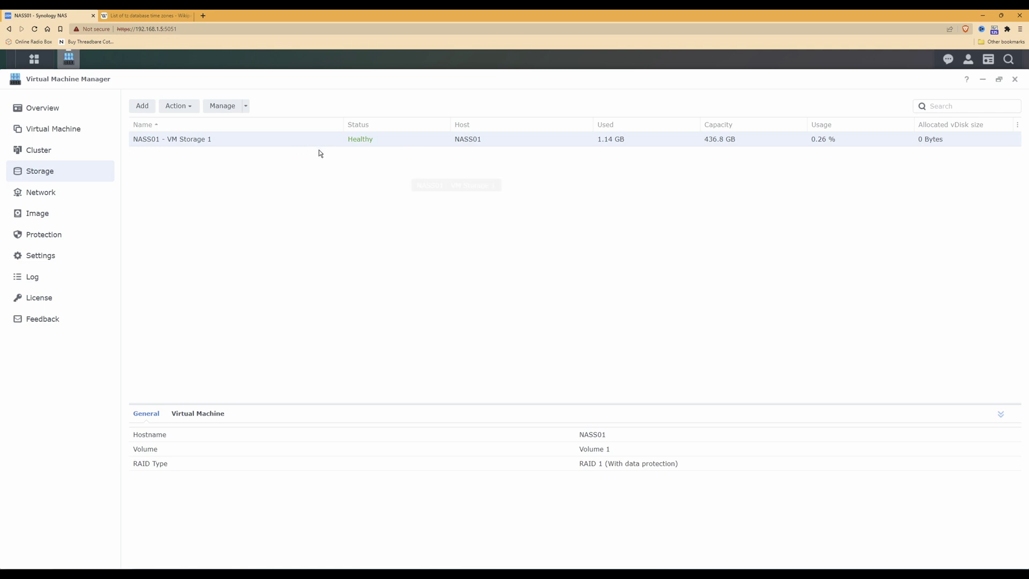
pyautogui.click(47, 196)
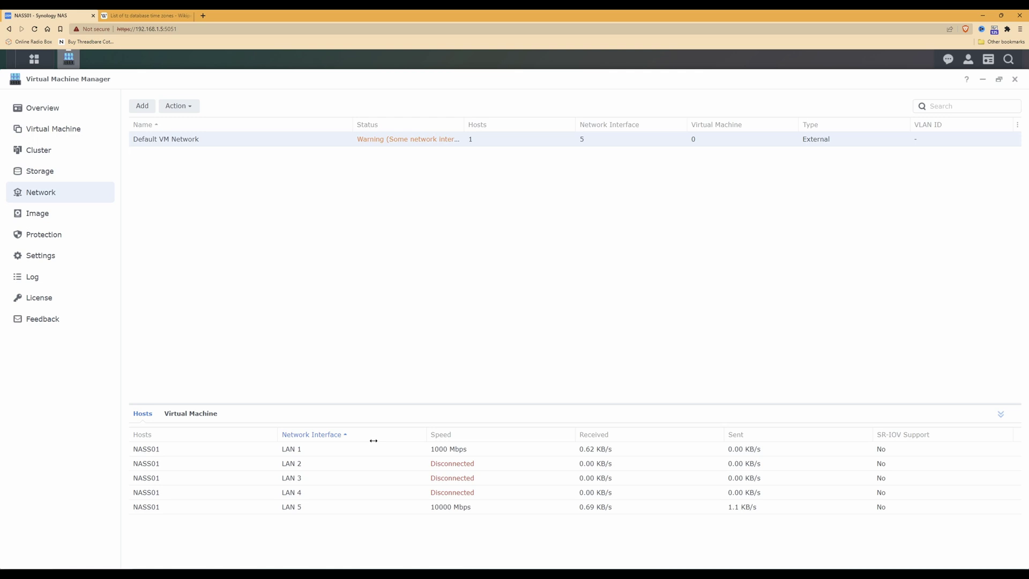
pyautogui.click(48, 214)
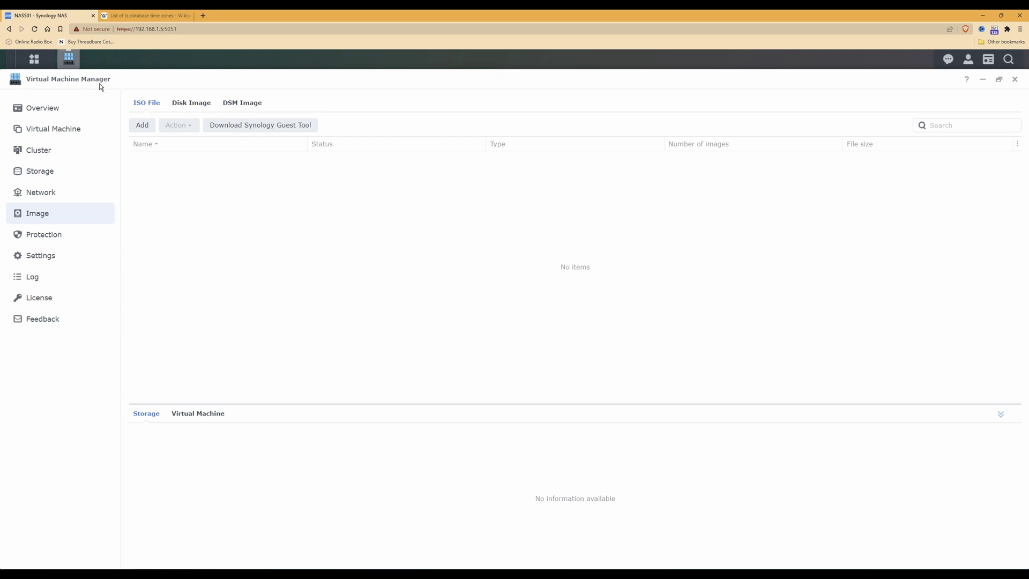
pyautogui.click(52, 239)
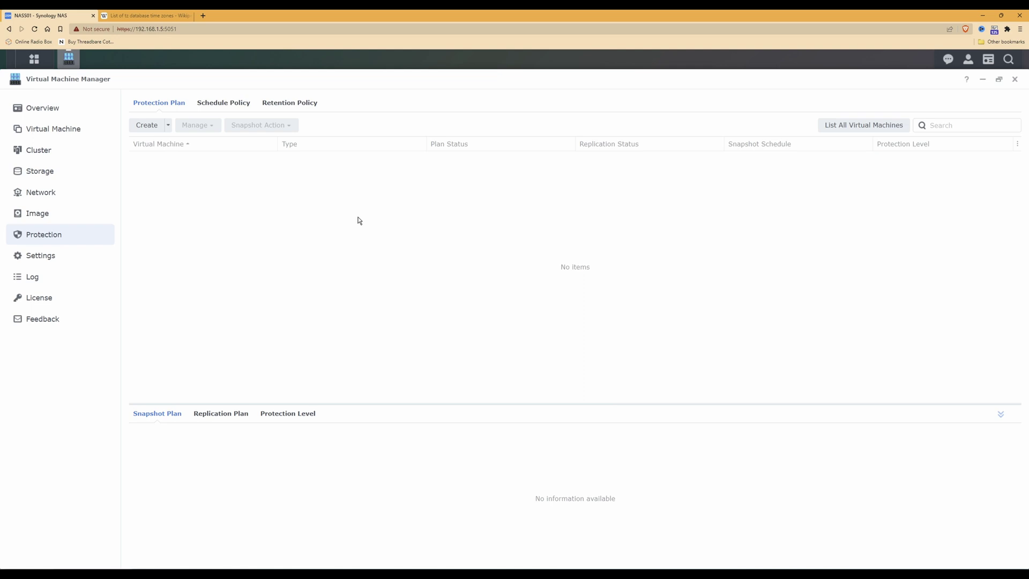
# Review the General, Cluster Notification and High Availability settings, then the Log page.
pyautogui.click(36, 260)
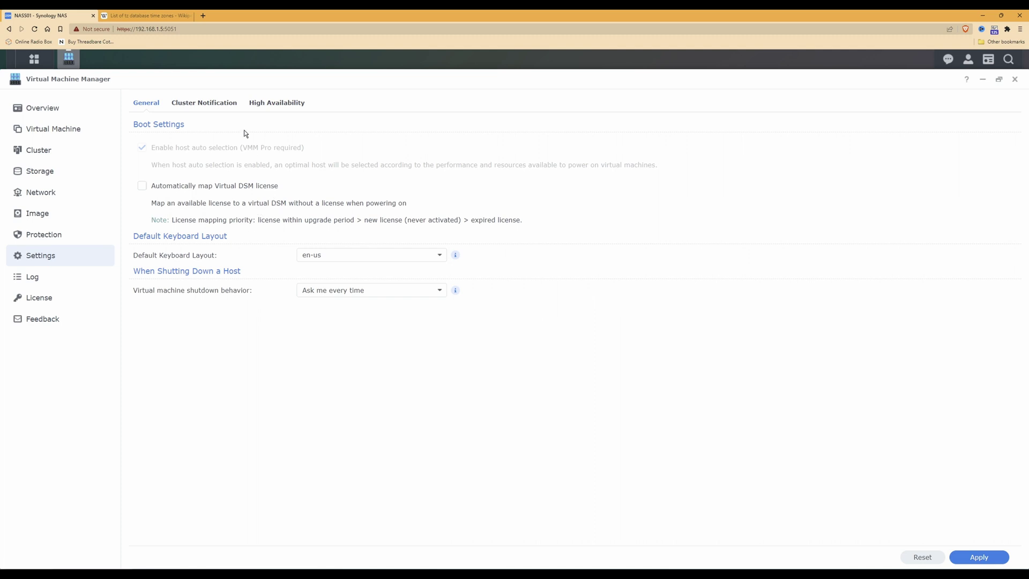
pyautogui.click(217, 105)
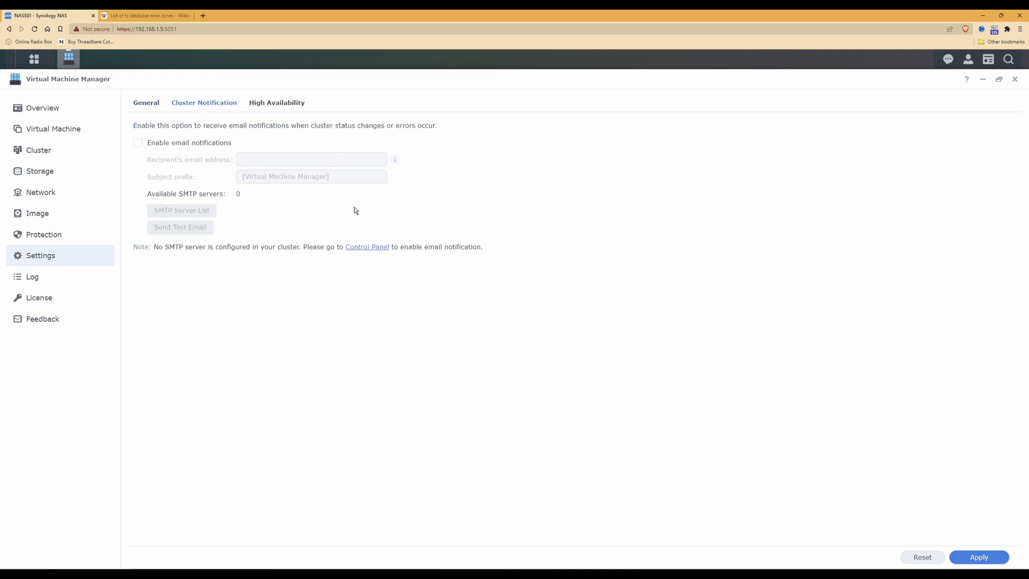
pyautogui.click(291, 102)
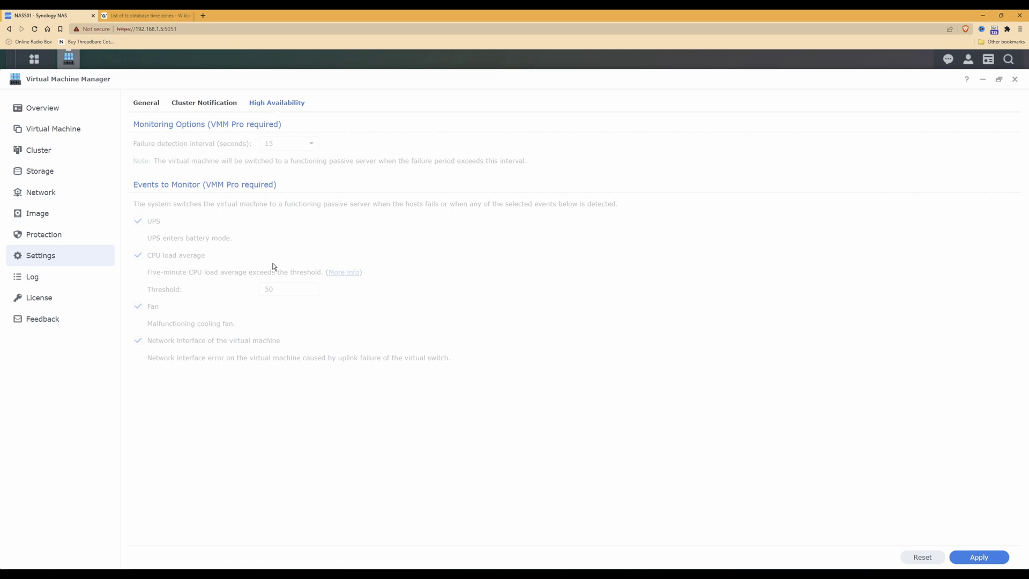
pyautogui.click(32, 277)
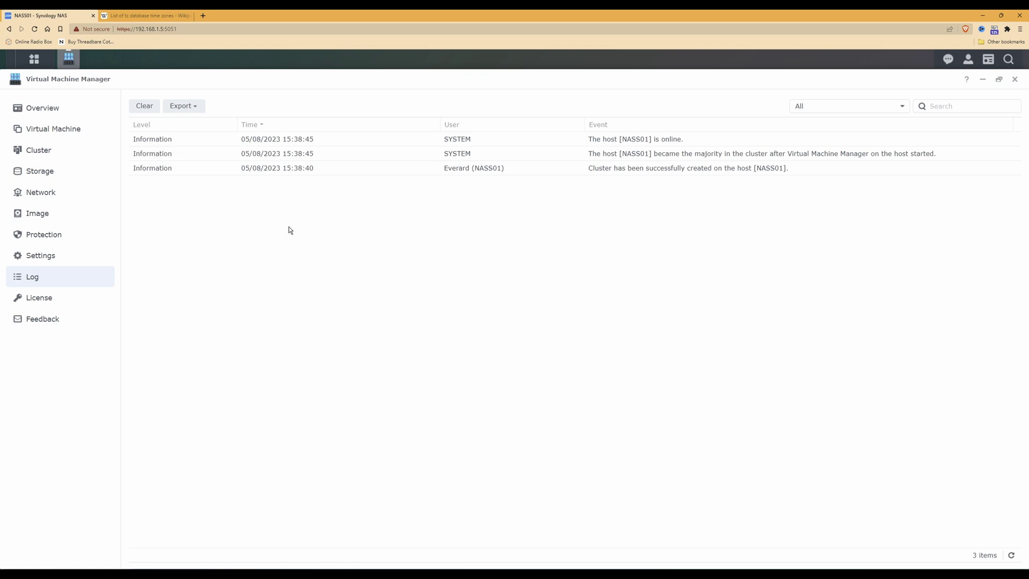
# Check the License page, then return to the Overview showing 1 host and 0 running VMs.
pyautogui.click(41, 303)
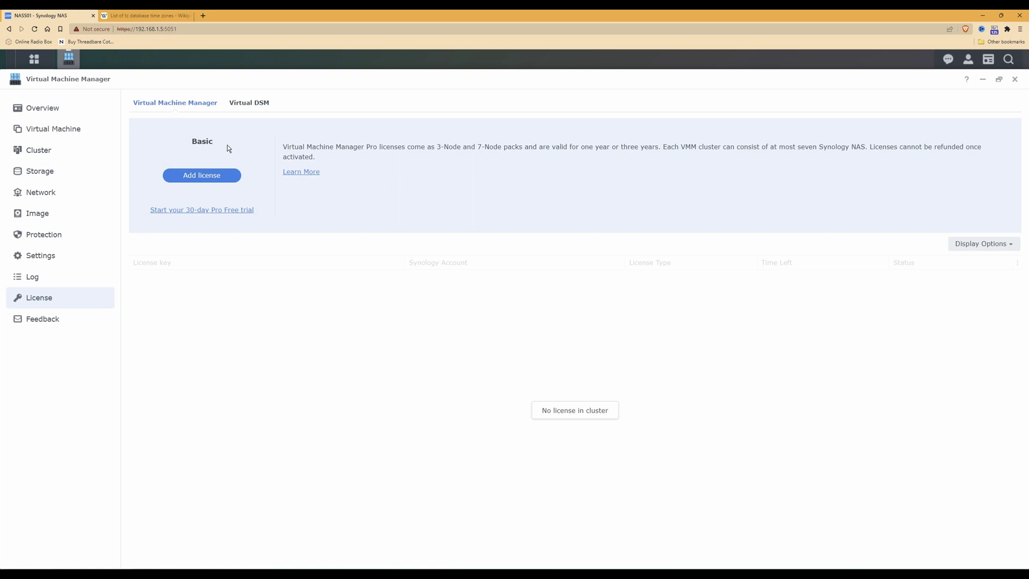
pyautogui.click(48, 110)
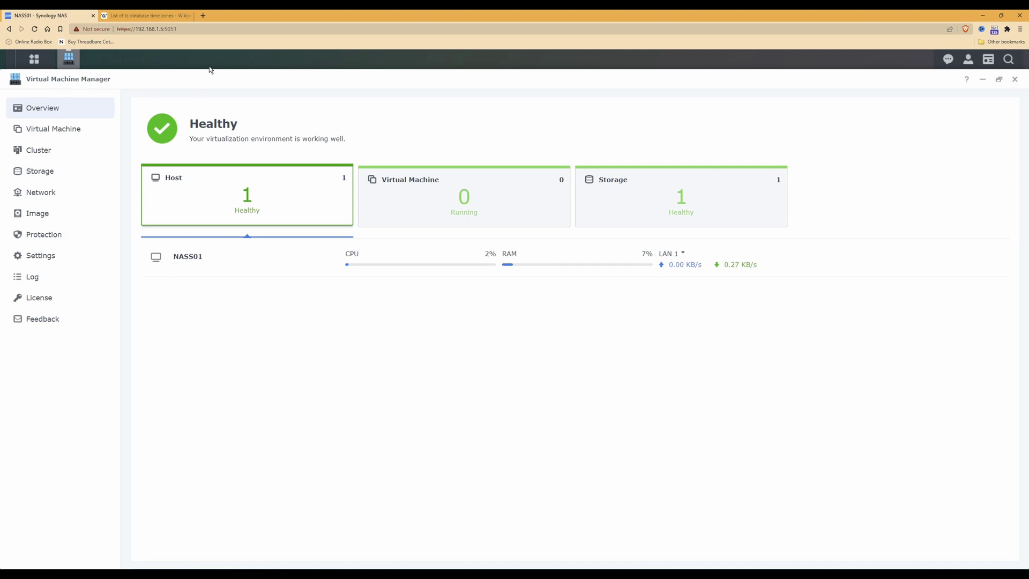
pyautogui.click(206, 16)
pyautogui.write('www.home-a')
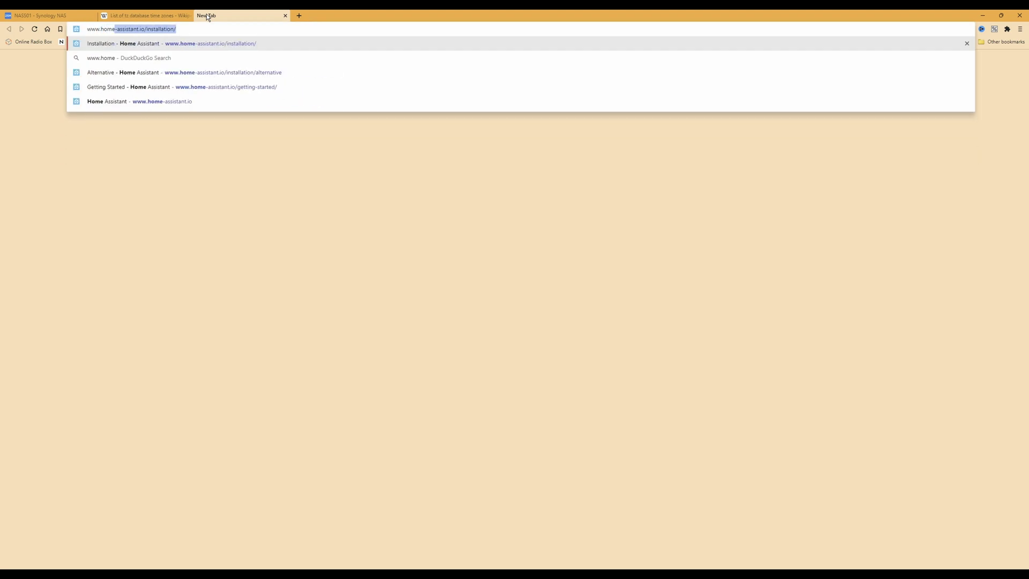
pyautogui.write('ssis')
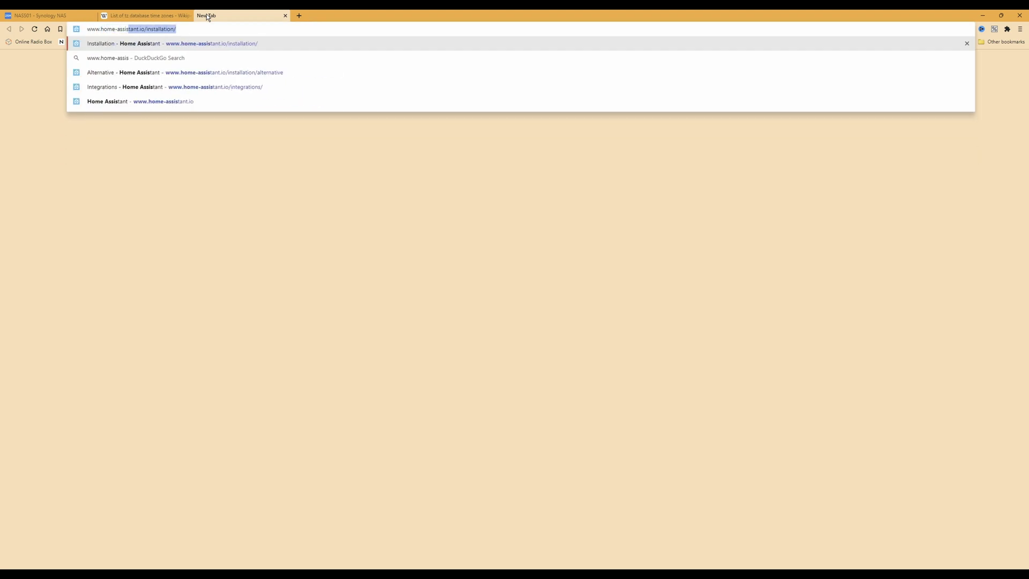
pyautogui.write('tant.io')
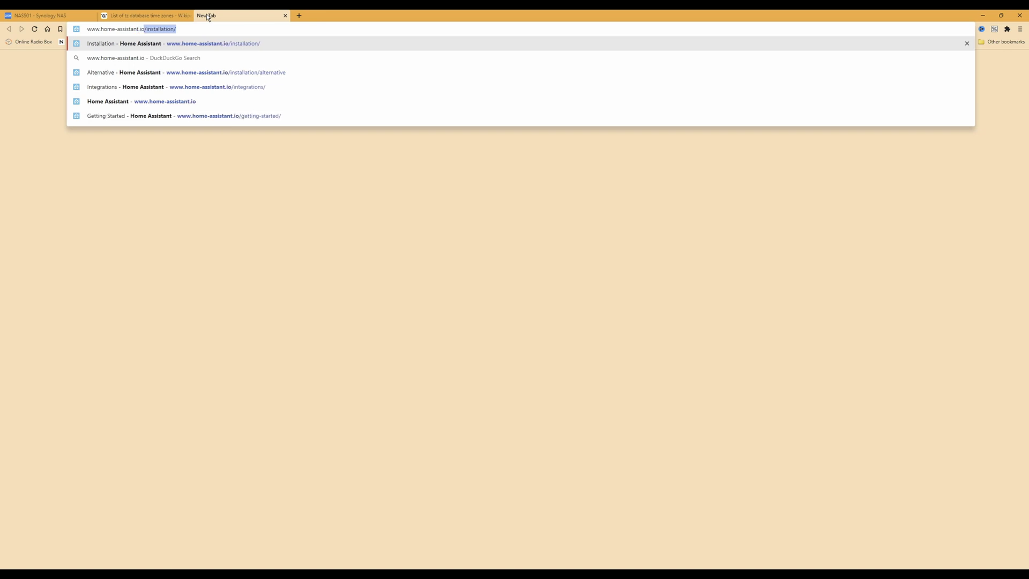
pyautogui.press('Delete')
pyautogui.press('Return')
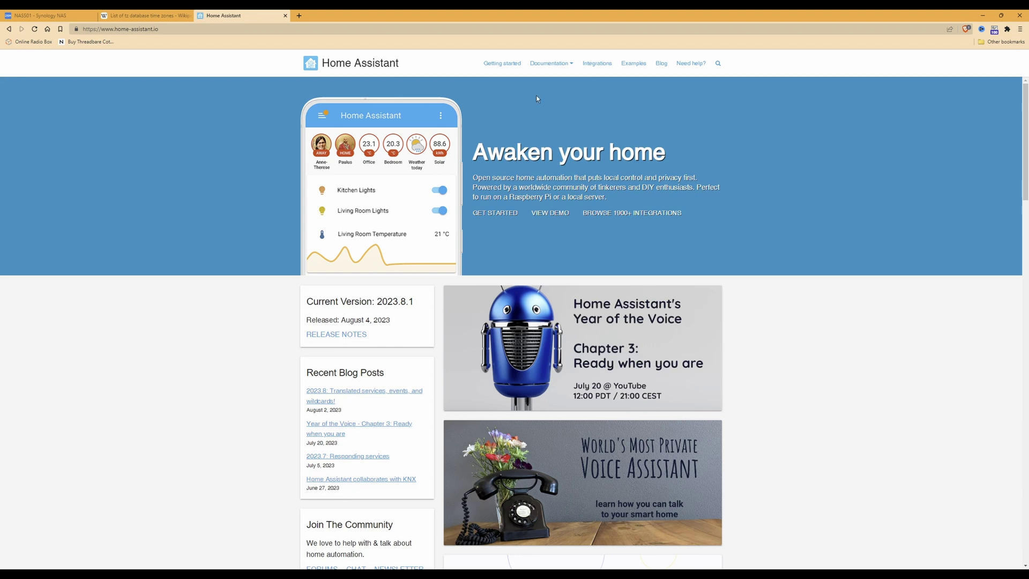
# Go to Getting Started > Installation and scroll through the install options.
pyautogui.click(504, 65)
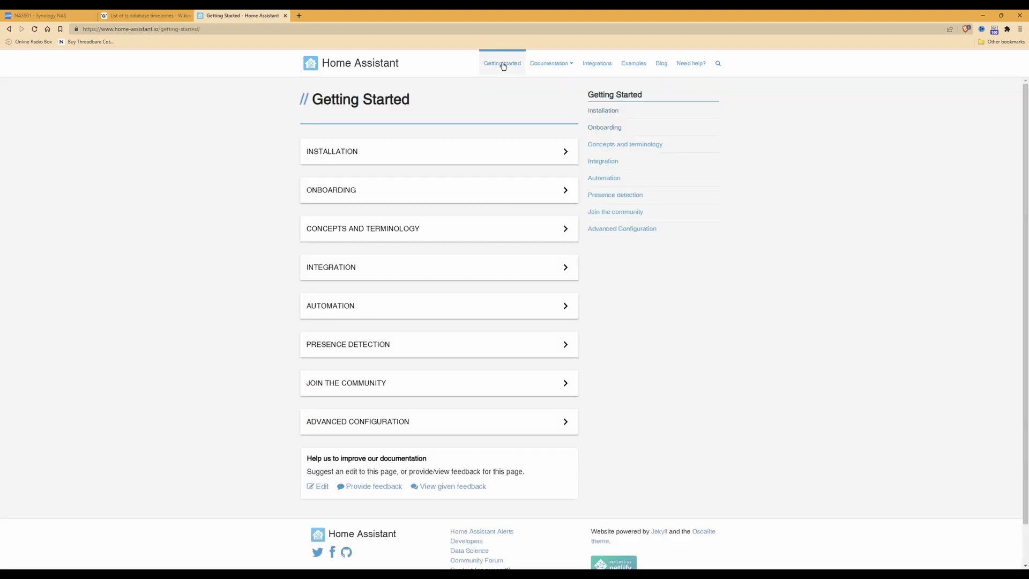
pyautogui.click(411, 155)
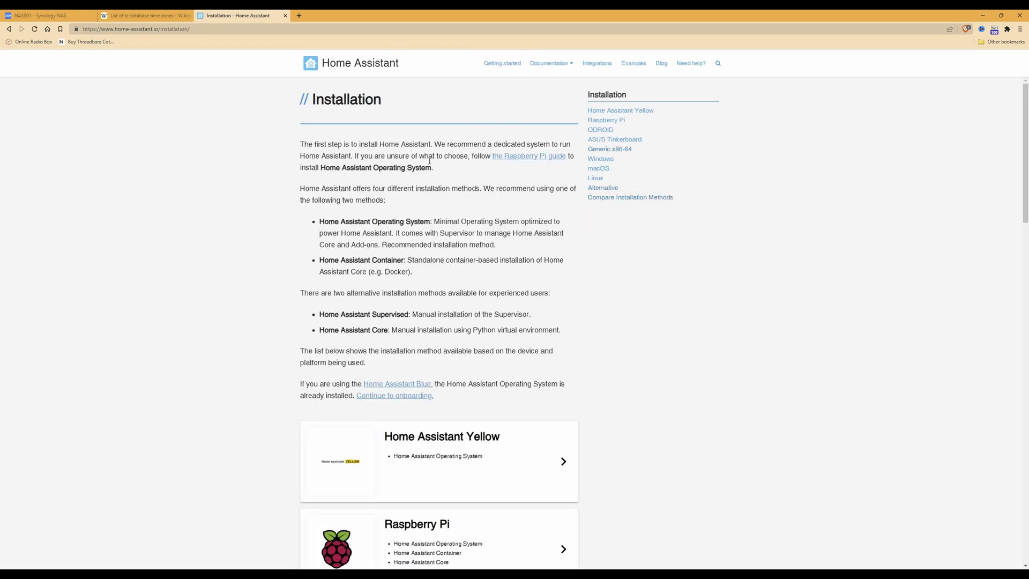
pyautogui.scroll(-2, 491, 197)
pyautogui.click(603, 187)
pyautogui.click(8, 29)
pyautogui.scroll(-2, 451, 207)
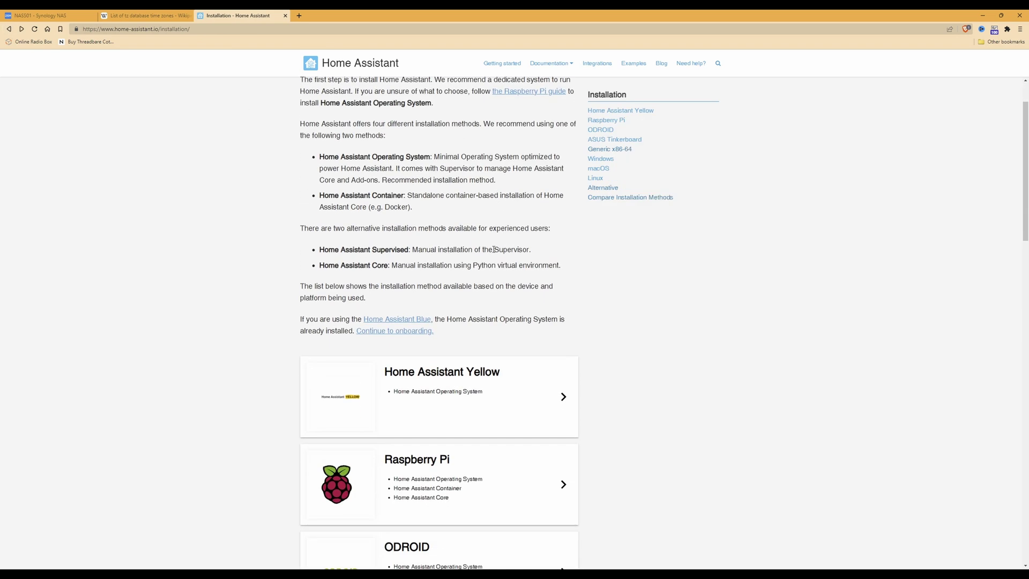
pyautogui.scroll(-6, 515, 257)
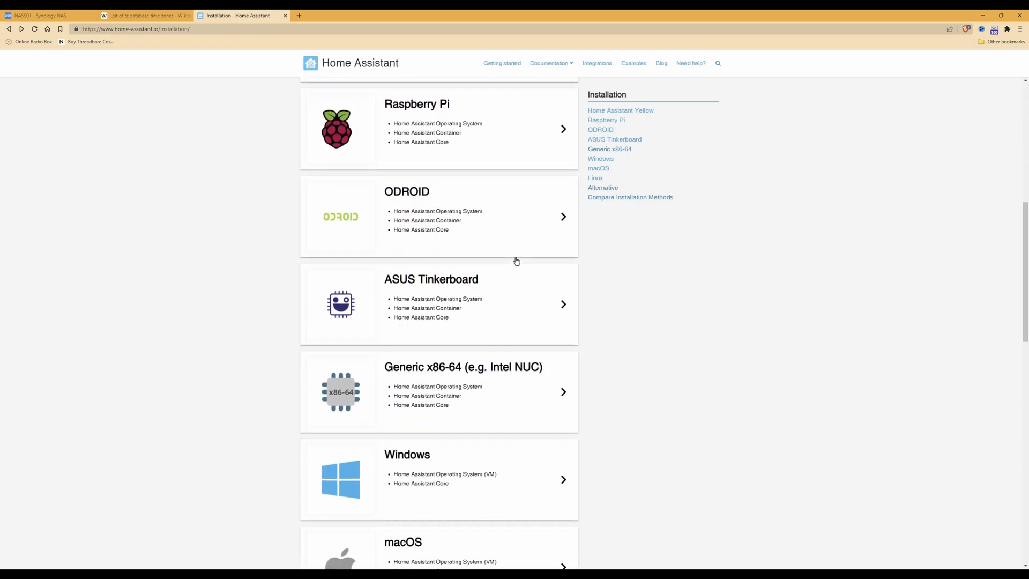
pyautogui.scroll(-6, 516, 261)
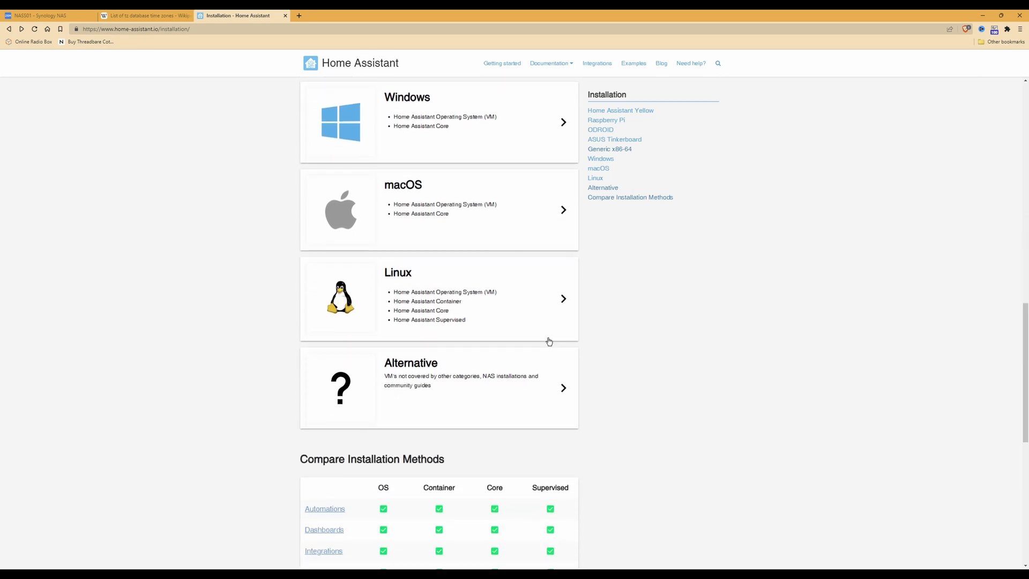
# Read the Home Assistant Alternative install guide, then close its tab to return to the tz database list.
pyautogui.click(523, 390)
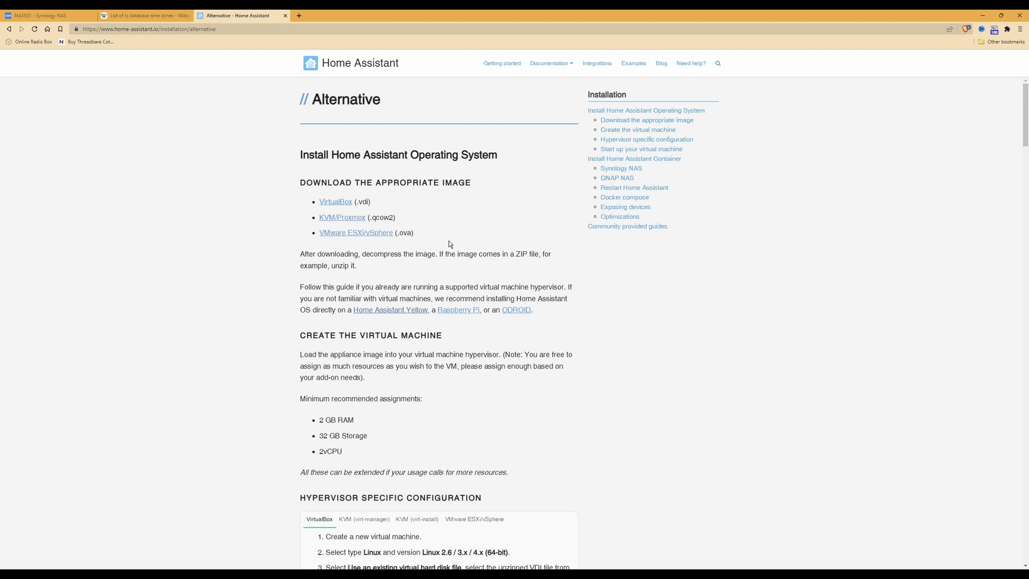
pyautogui.click(366, 237)
pyautogui.click(285, 16)
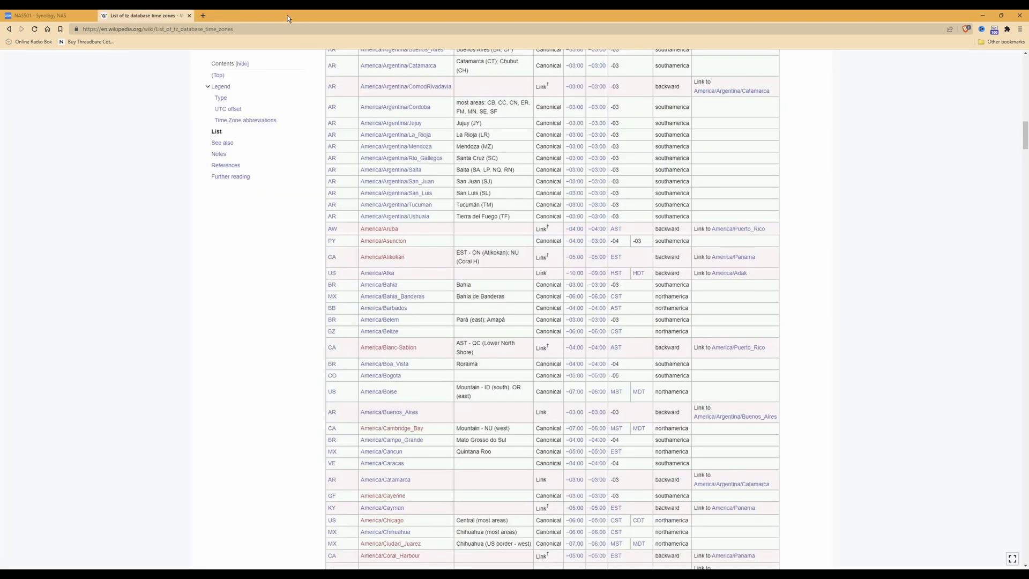
# Return to Virtual Machine Manager, show the empty Virtual Machine list and expand the Create options.
pyautogui.click(52, 15)
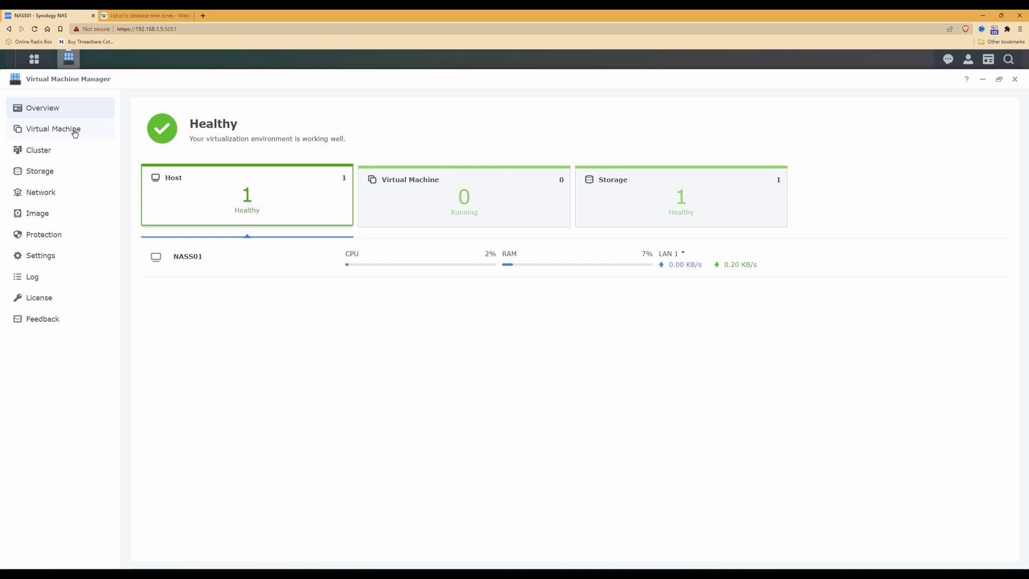
pyautogui.click(75, 134)
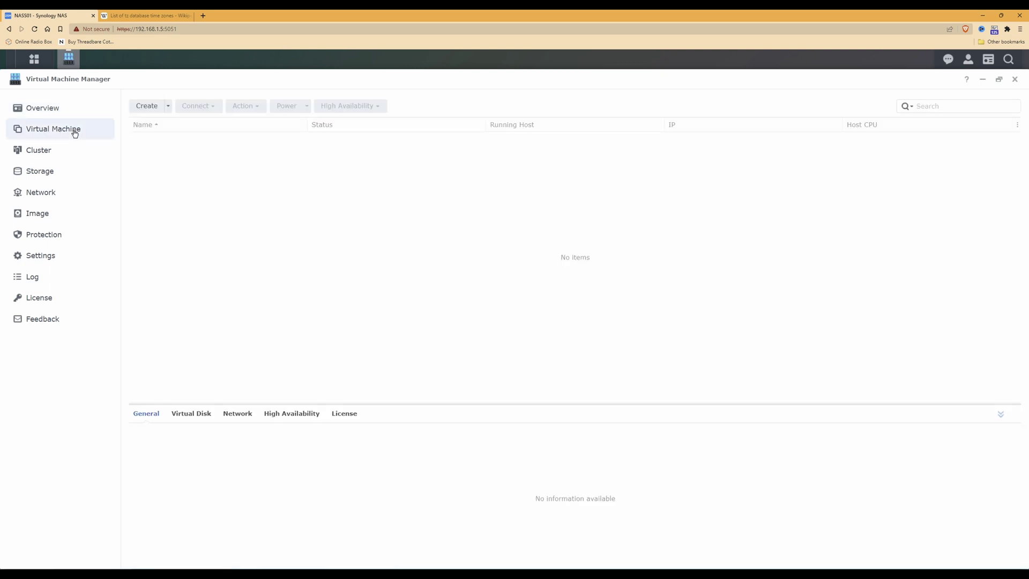
pyautogui.click(152, 109)
# Import a virtual machine from the OVA file haos_ova-10.4.ova in the NAS Downloads folder.
pyautogui.click(157, 139)
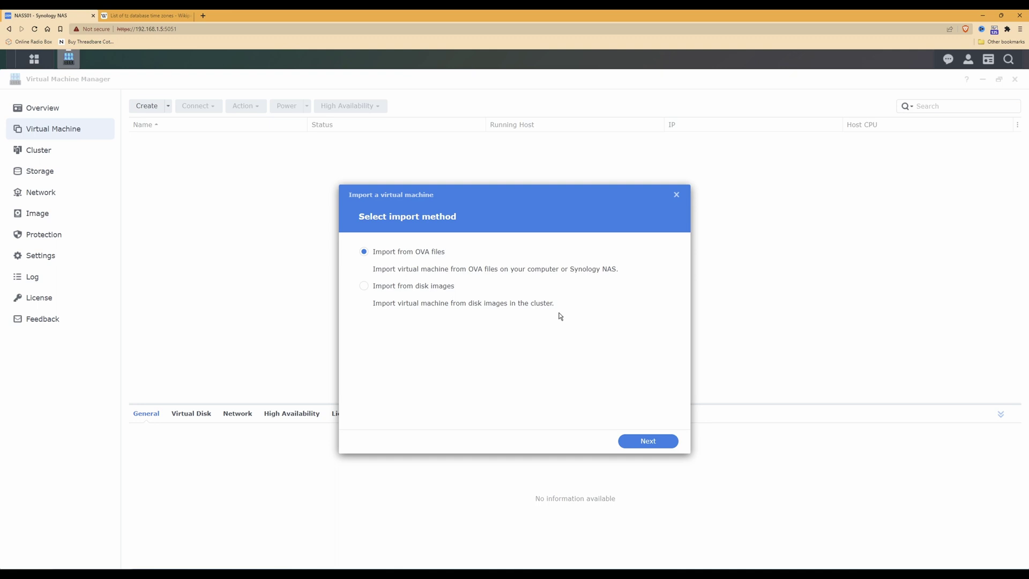
pyautogui.click(642, 441)
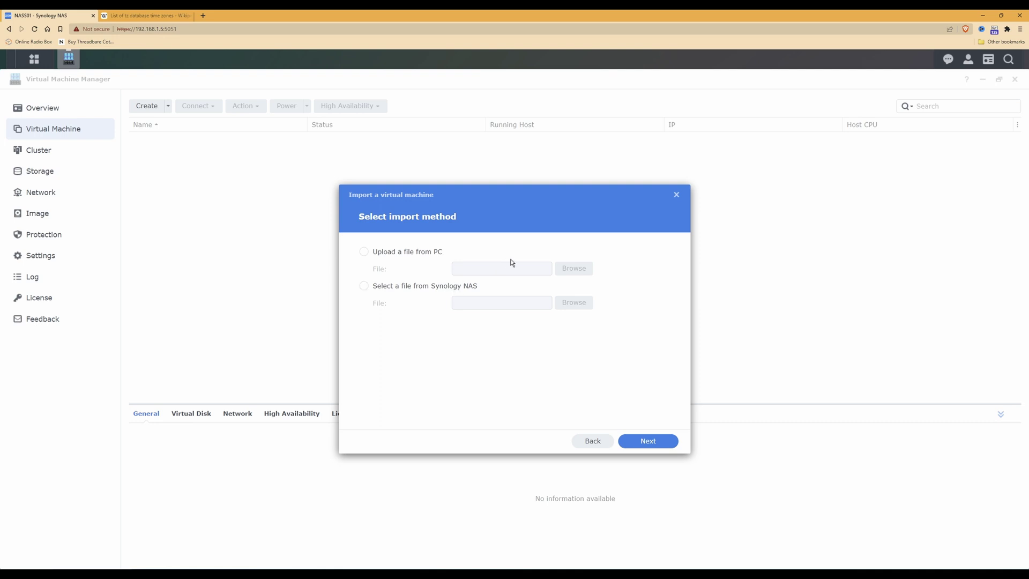
pyautogui.click(364, 286)
pyautogui.click(573, 306)
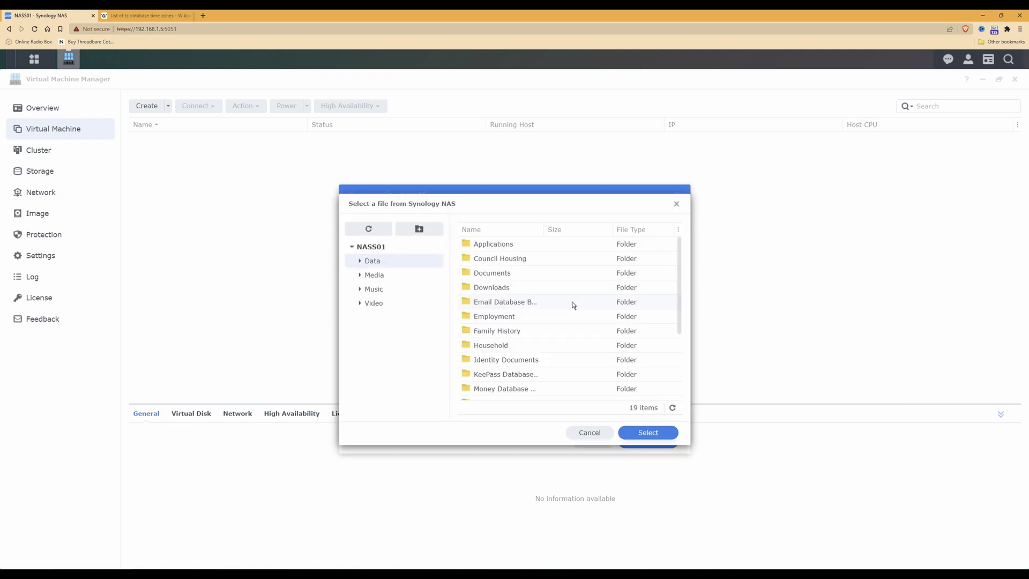
pyautogui.doubleClick(493, 290)
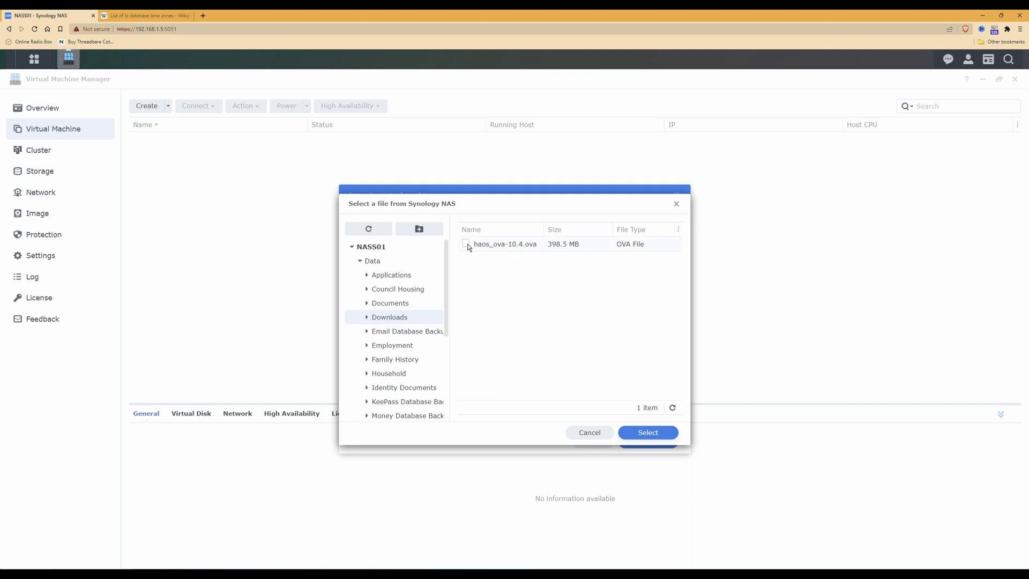
pyautogui.click(493, 248)
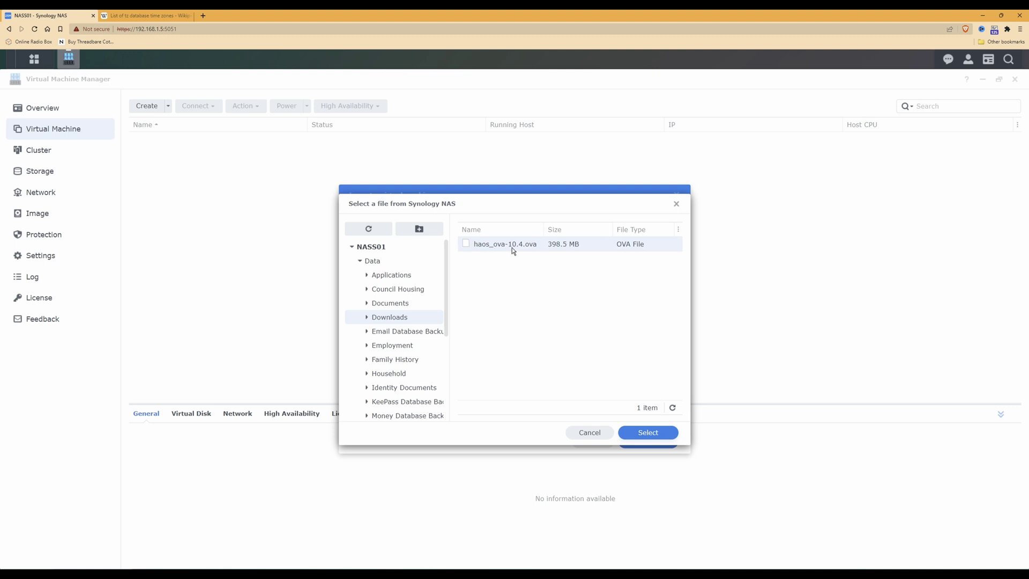
pyautogui.click(655, 434)
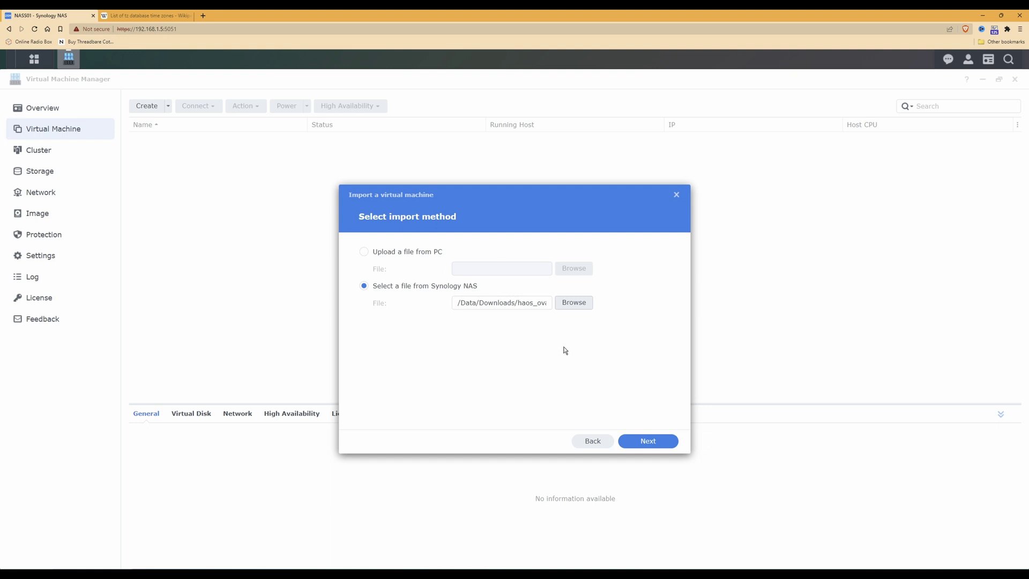
pyautogui.click(648, 441)
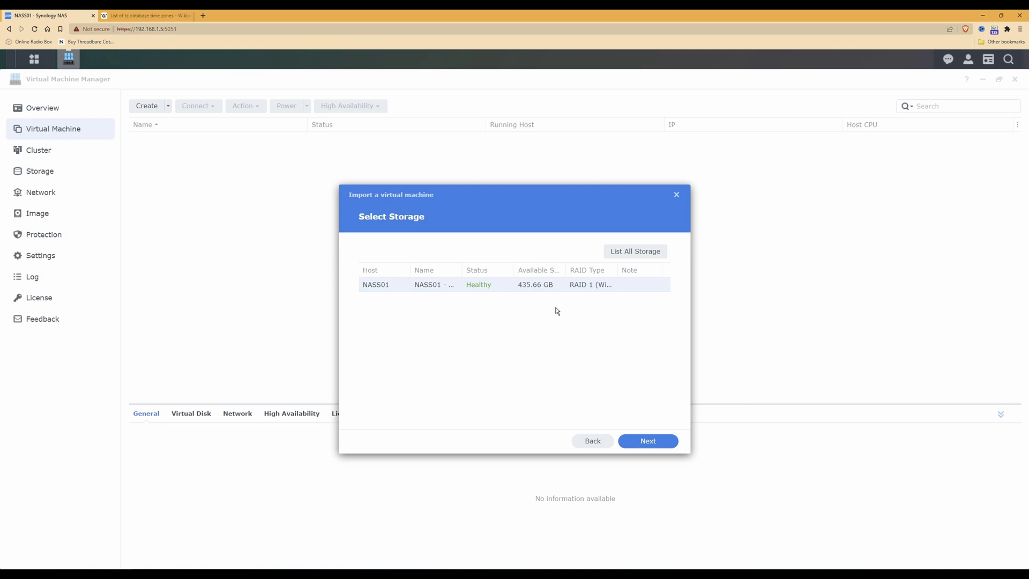
# Keep NASS01 - VM Storage 1 as the storage and go to the general specifications.
pyautogui.click(649, 442)
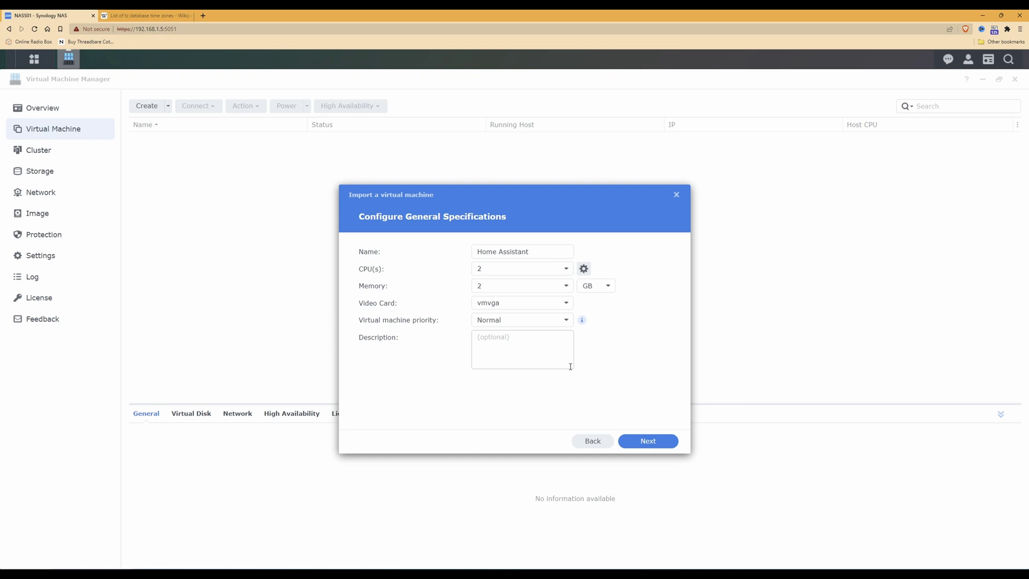
# Accept the default Home Assistant specs (2 CPUs, 2 GB memory) and go to the storage step.
pyautogui.click(652, 443)
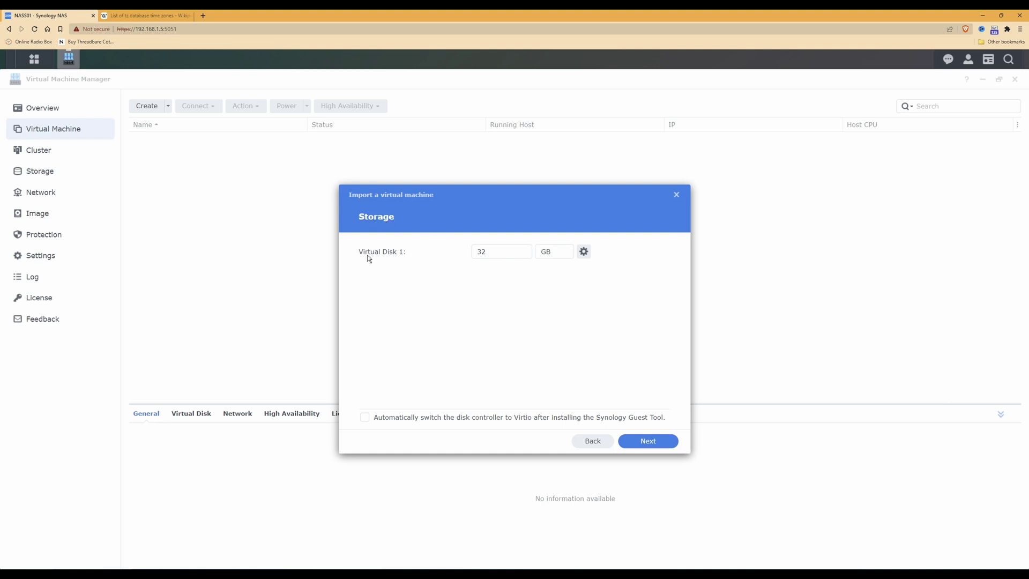
pyautogui.moveTo(487, 254)
# Keep the 32 GB disk and the Default VM Network adapter with e1000 model.
pyautogui.click(654, 444)
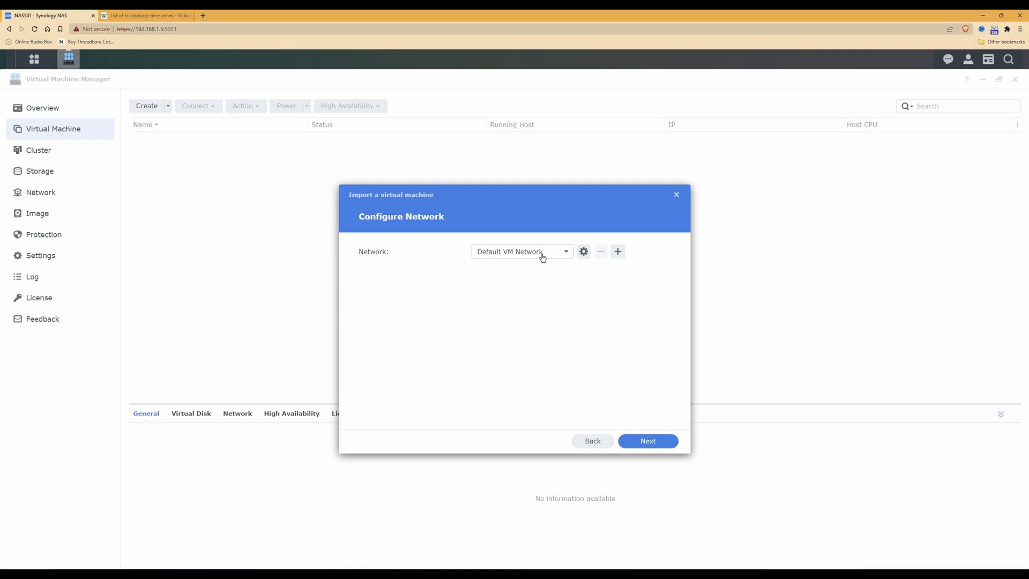
pyautogui.click(584, 252)
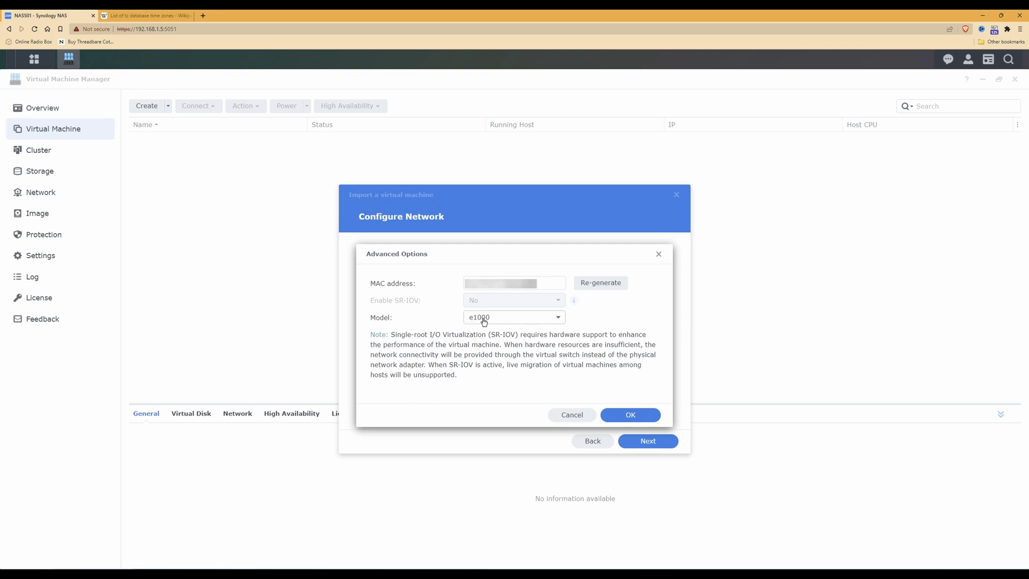
pyautogui.click(635, 416)
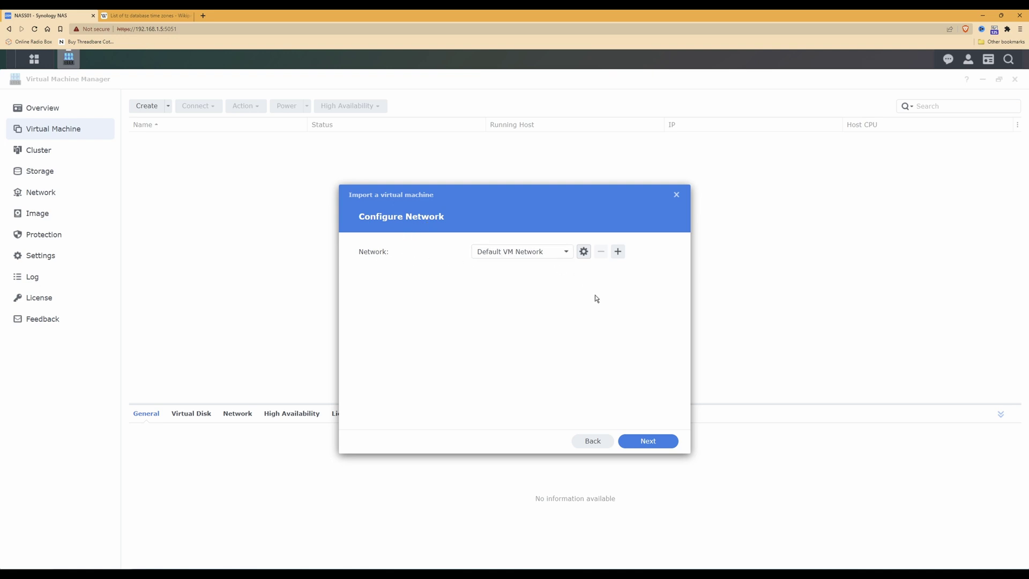
pyautogui.click(655, 442)
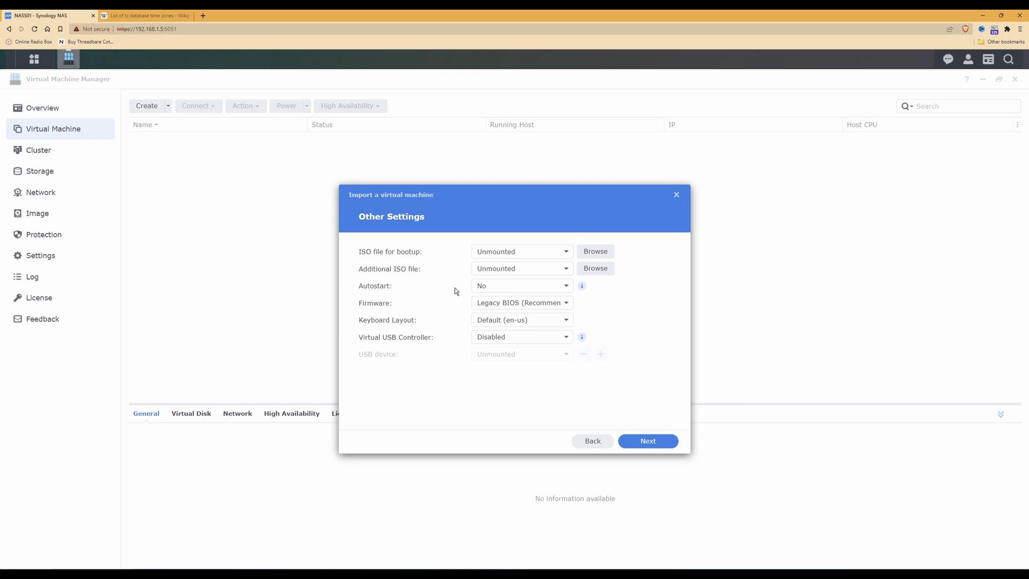
# Set Autostart to Yes, Firmware to UEFI and the Virtual USB Controller to USB 3.0.
pyautogui.click(502, 289)
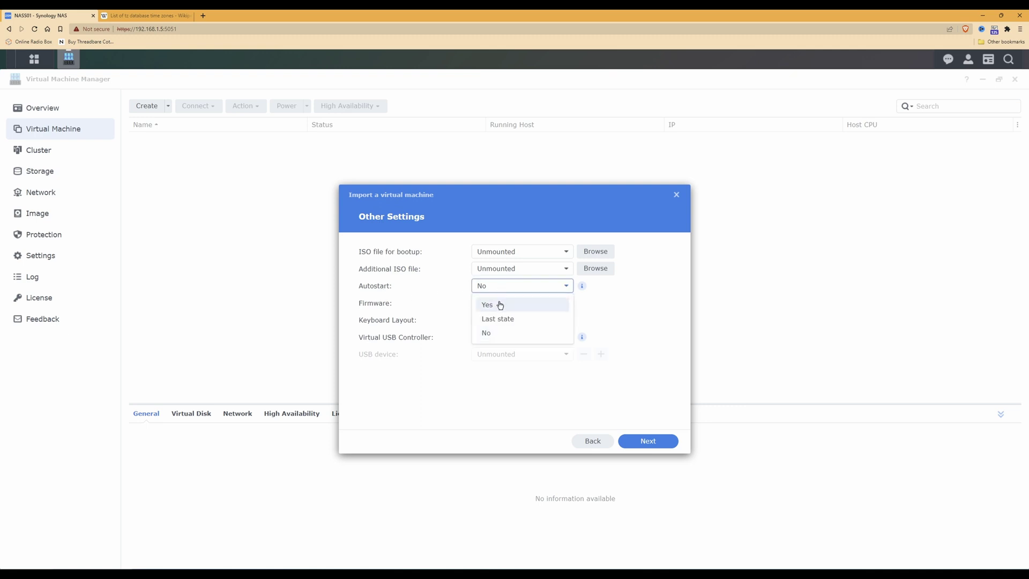
pyautogui.click(499, 304)
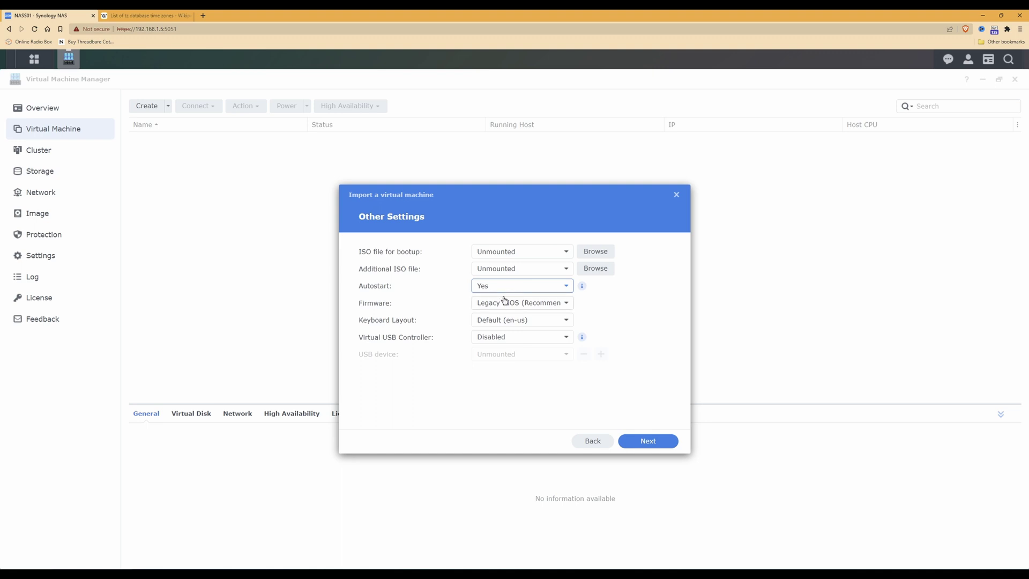
pyautogui.click(497, 305)
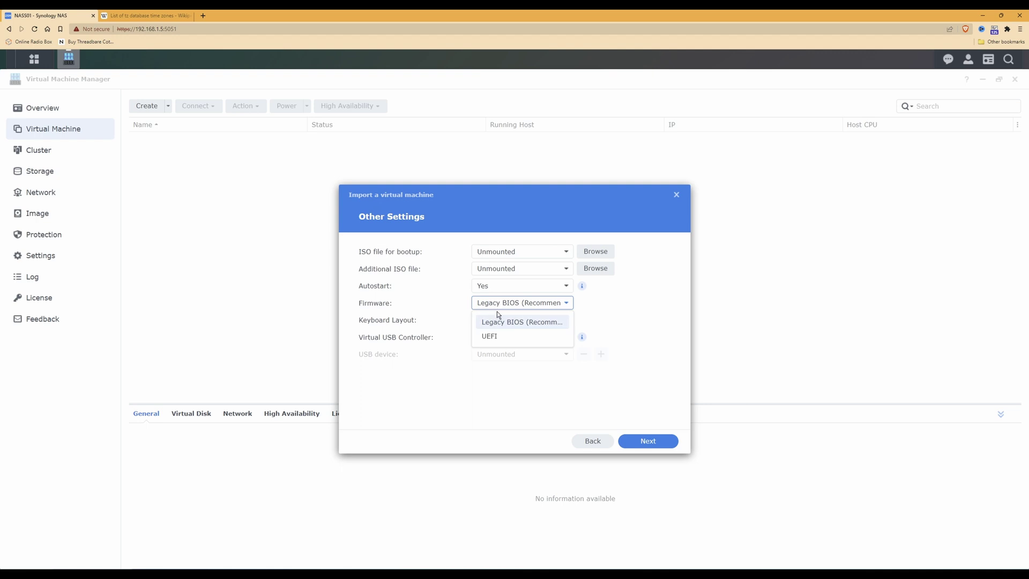
pyautogui.click(494, 337)
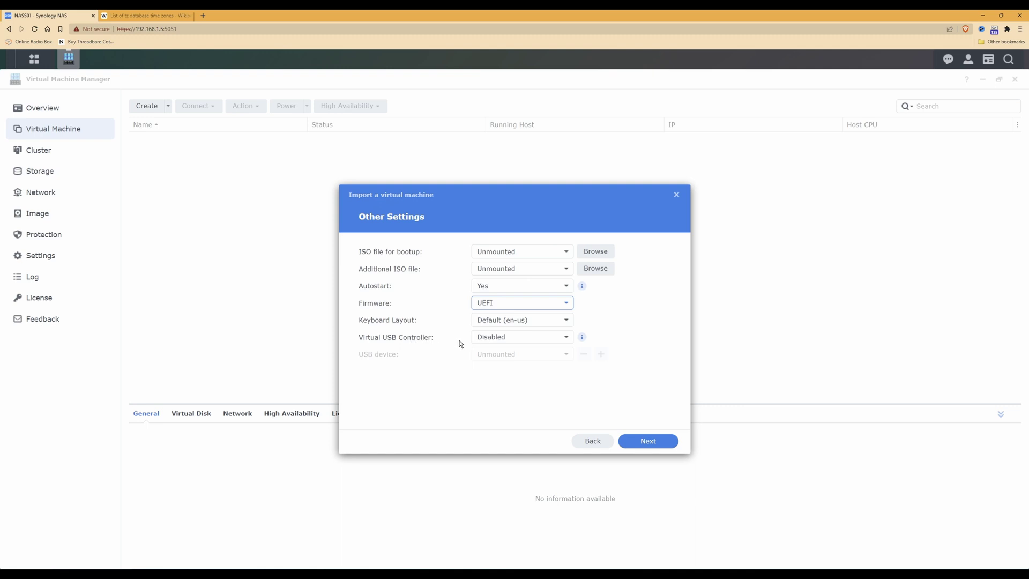
pyautogui.click(526, 342)
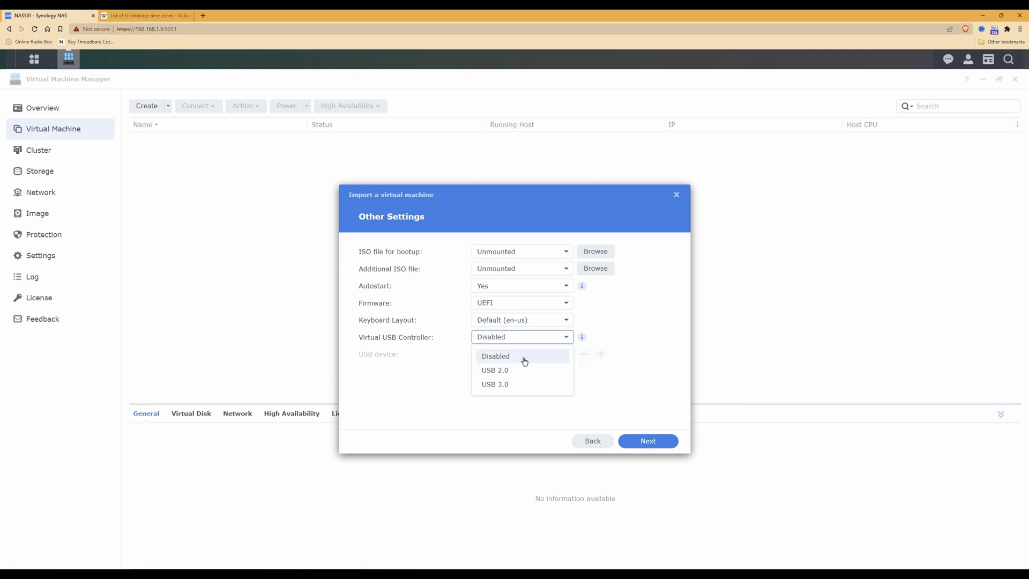
pyautogui.click(509, 386)
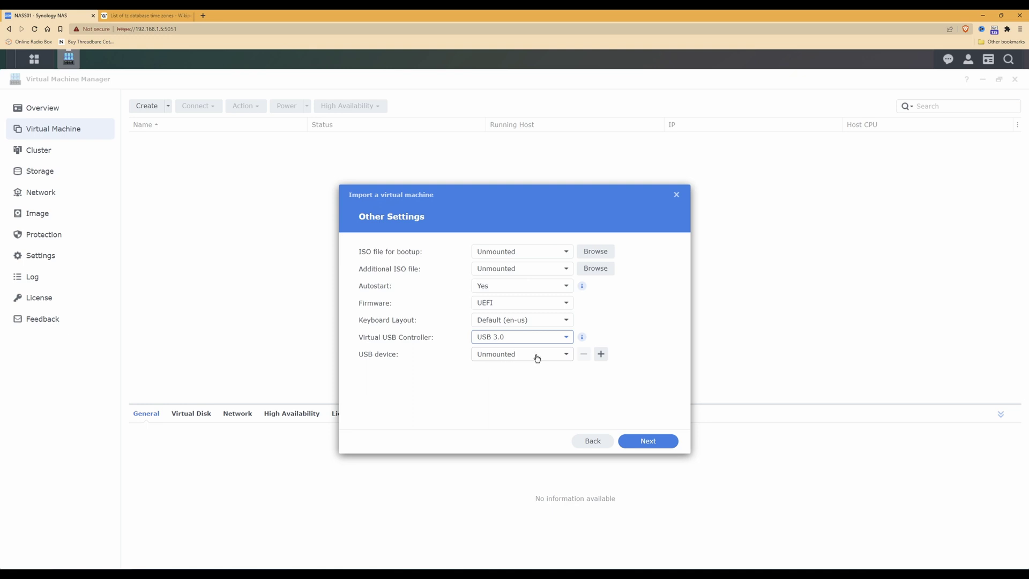
# Allow the local user power management permission for the virtual machine, then go to the summary.
pyautogui.click(654, 443)
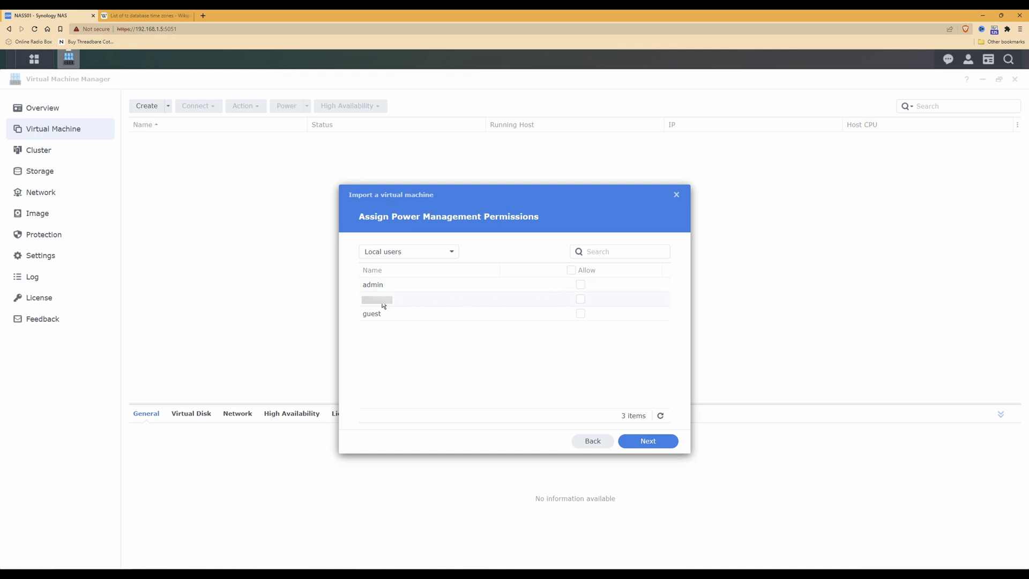
pyautogui.click(583, 304)
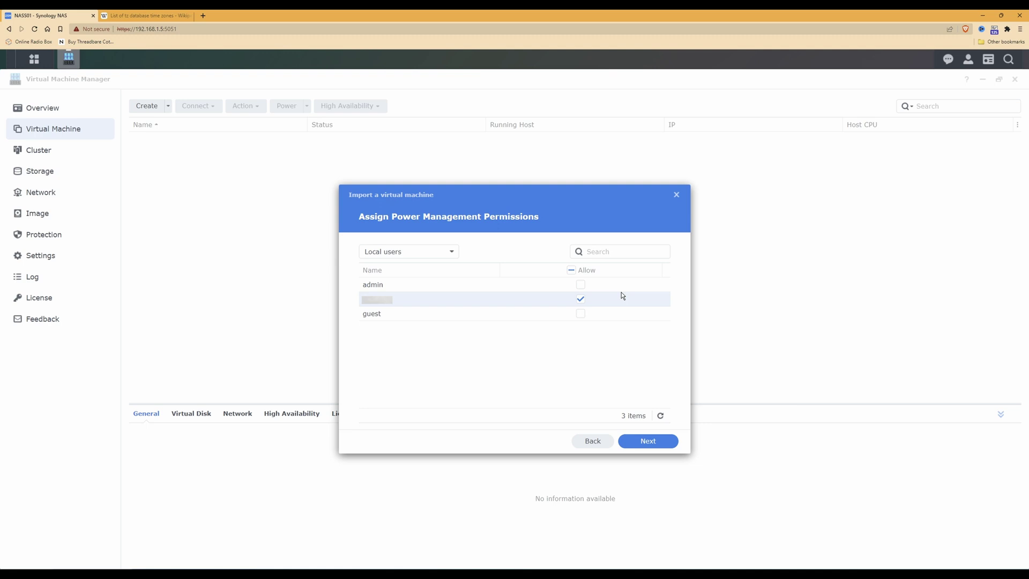
pyautogui.click(649, 443)
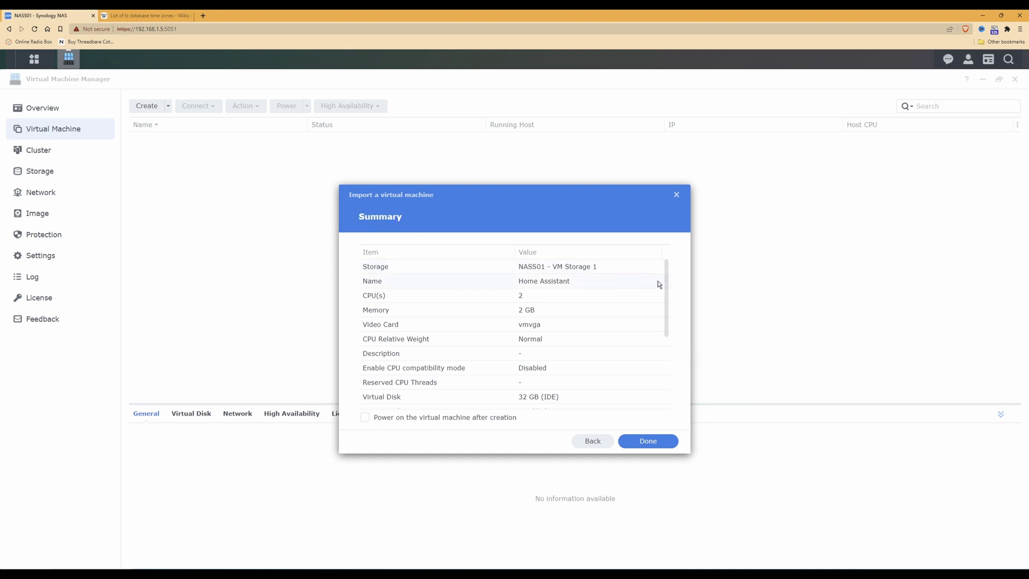
# Review the summary, enable 'Power on the virtual machine after creation' and start the import.
pyautogui.moveTo(667, 269); pyautogui.dragTo(667, 345)
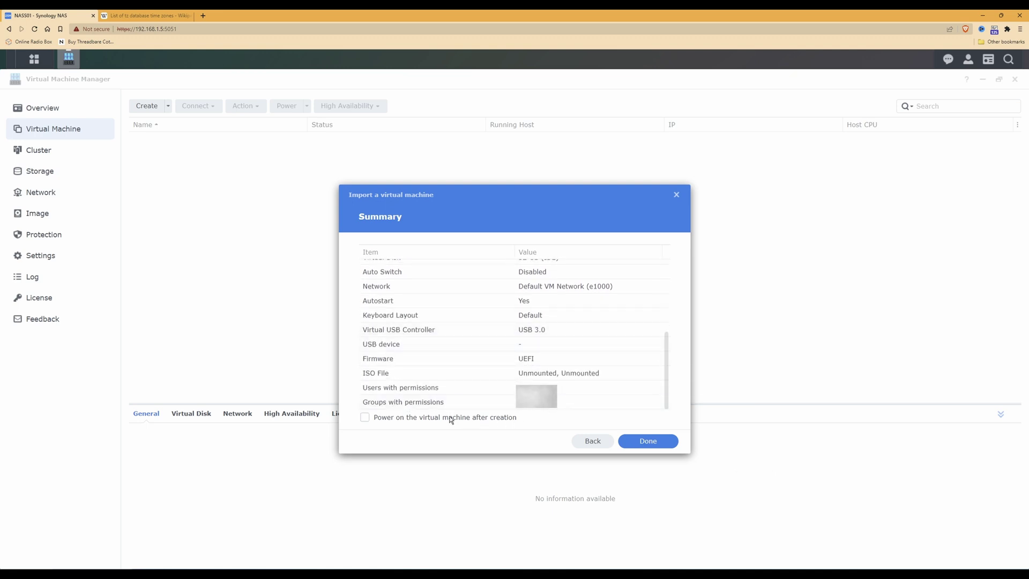
pyautogui.click(366, 420)
pyautogui.click(648, 441)
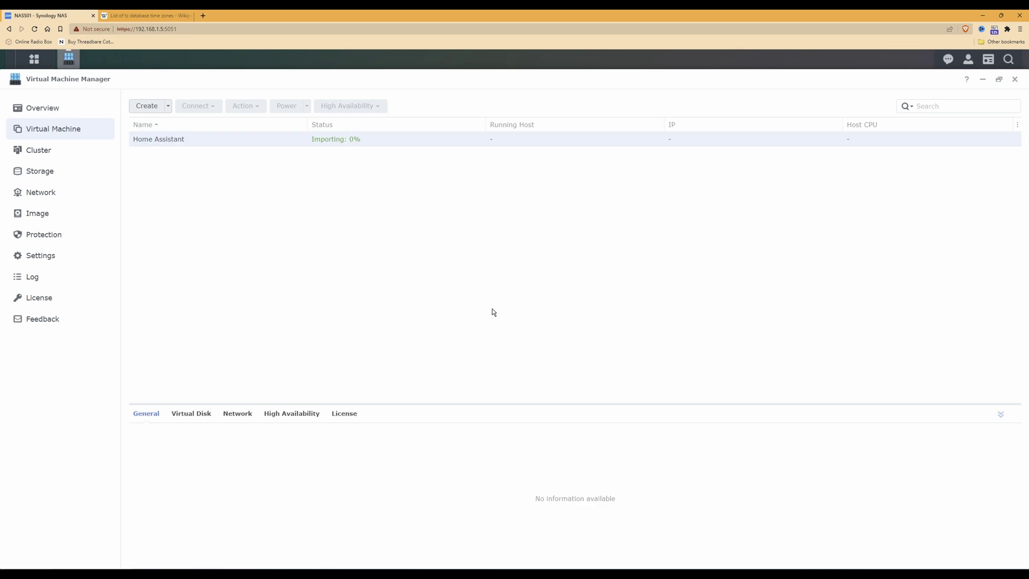